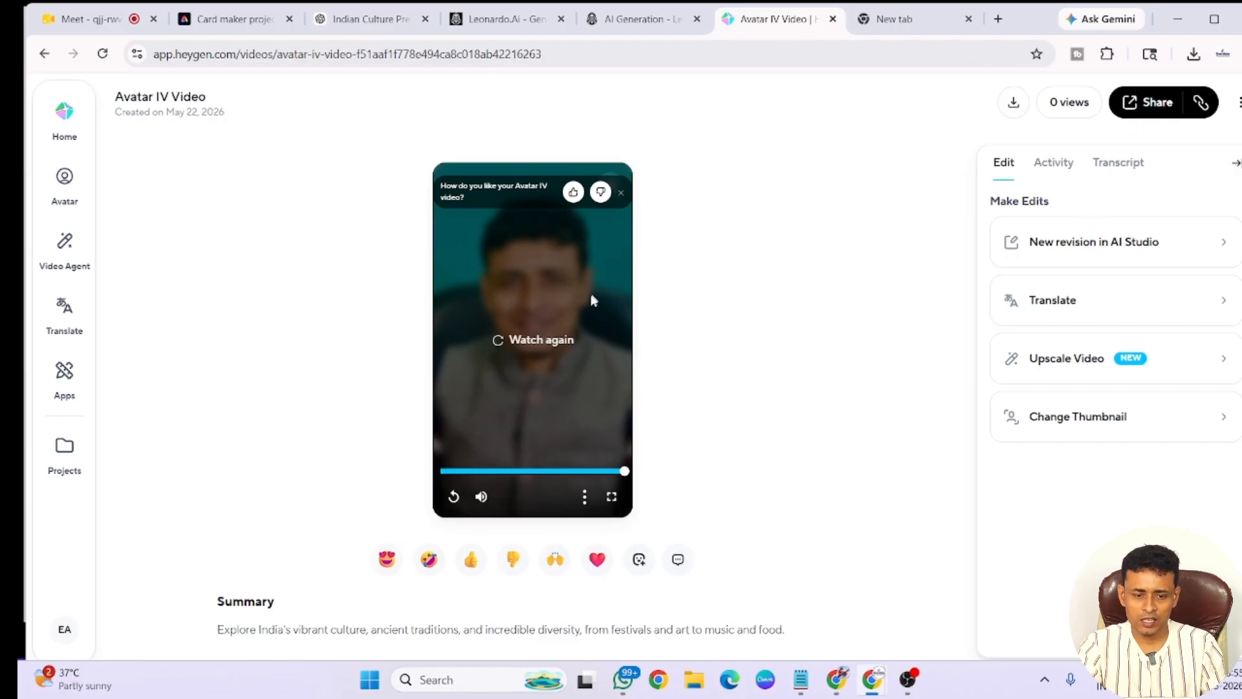
# Download the finished Avatar IV video at 720p resolution.
pyautogui.click(585, 497)
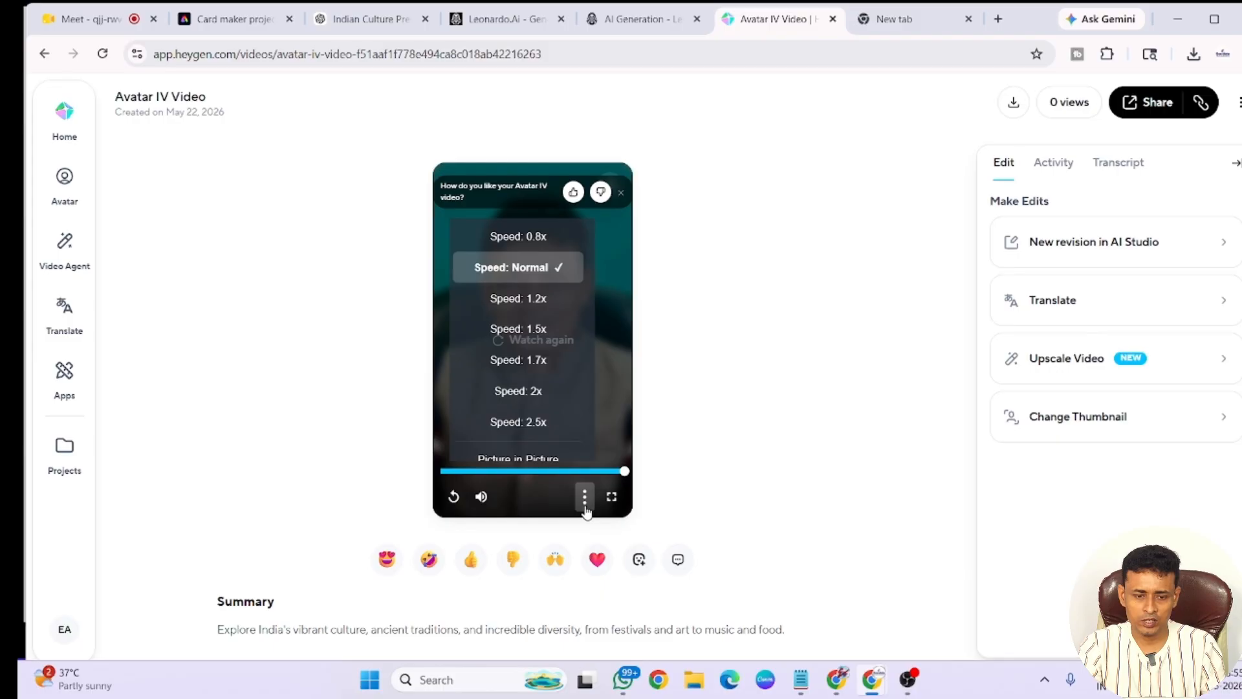
pyautogui.click(751, 396)
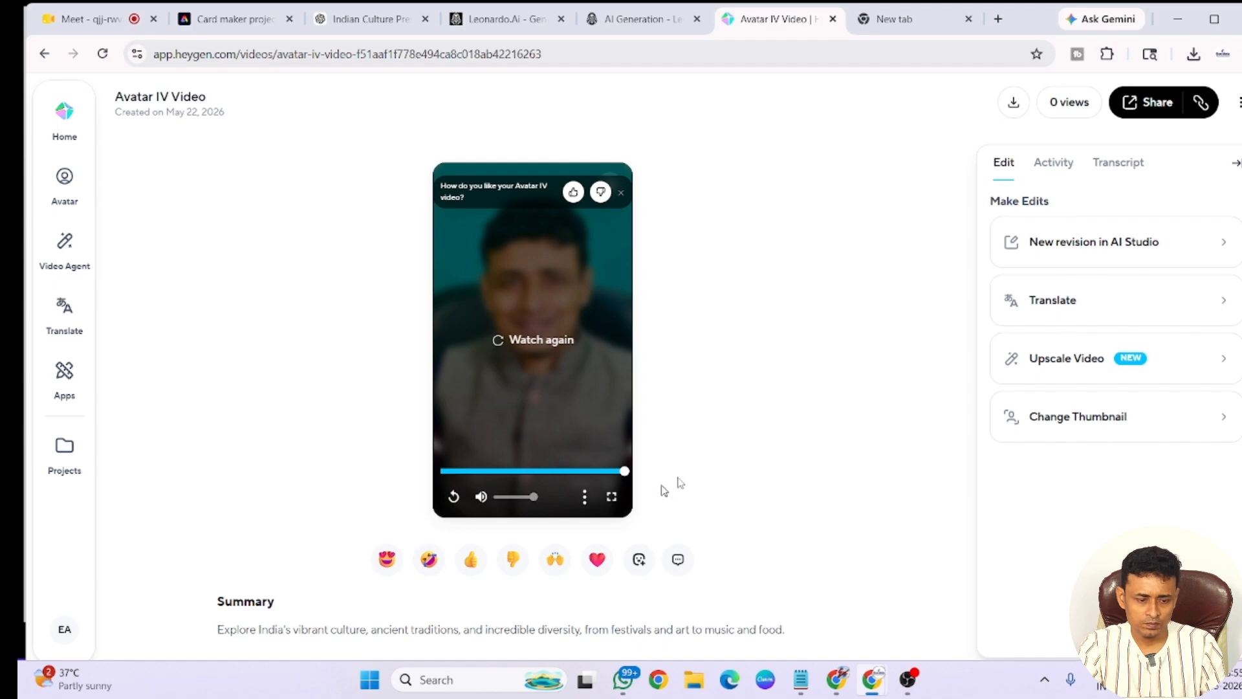
pyautogui.click(1012, 111)
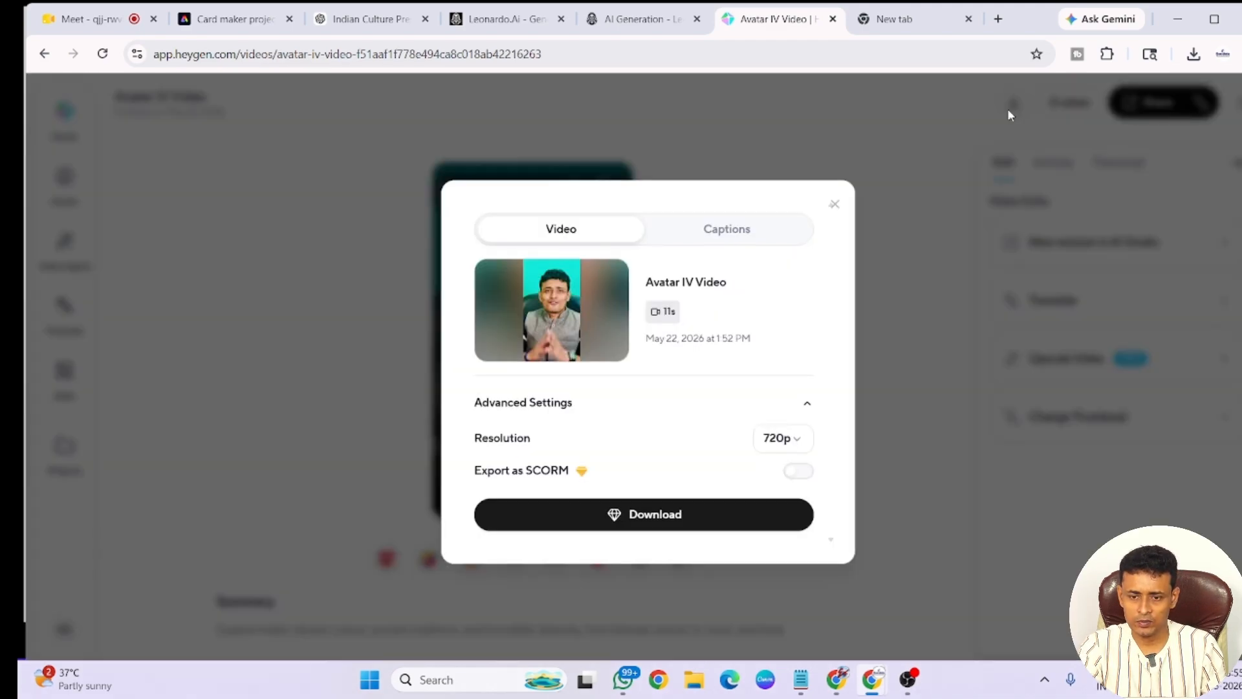
pyautogui.click(628, 524)
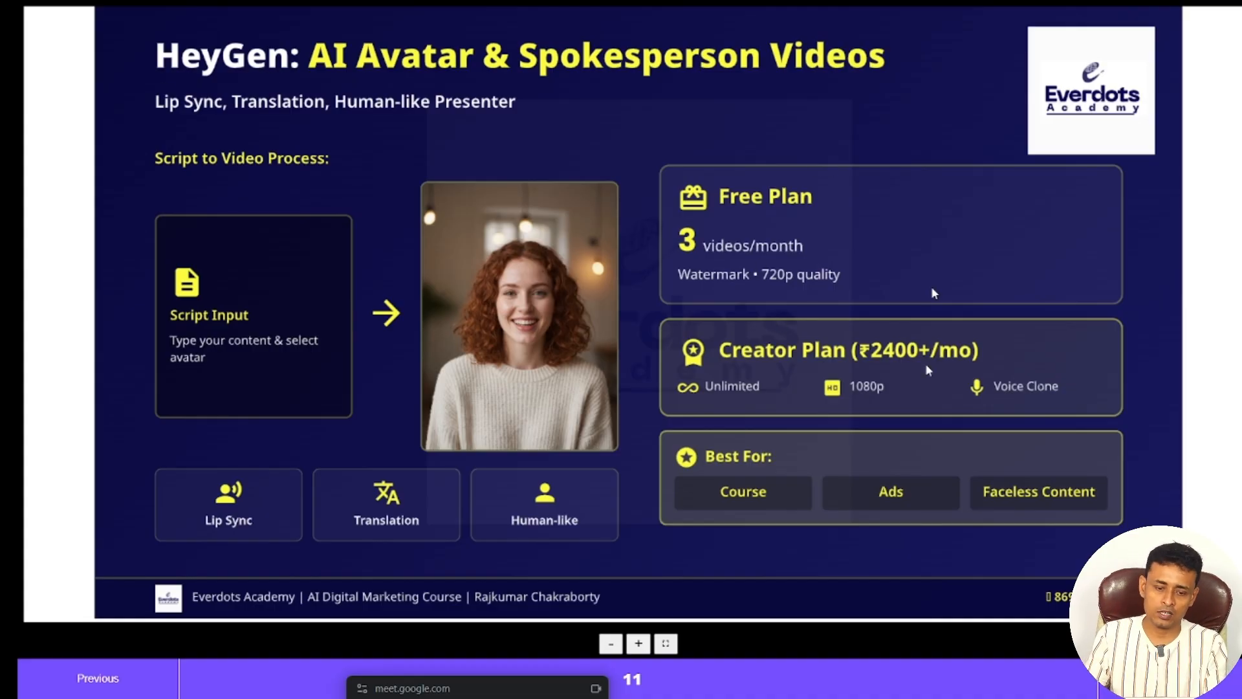
# Search the web for heygen in a new browser tab, open its site and sign in with the suggested Google account.
pyautogui.hotkey('alt', 'Tab')
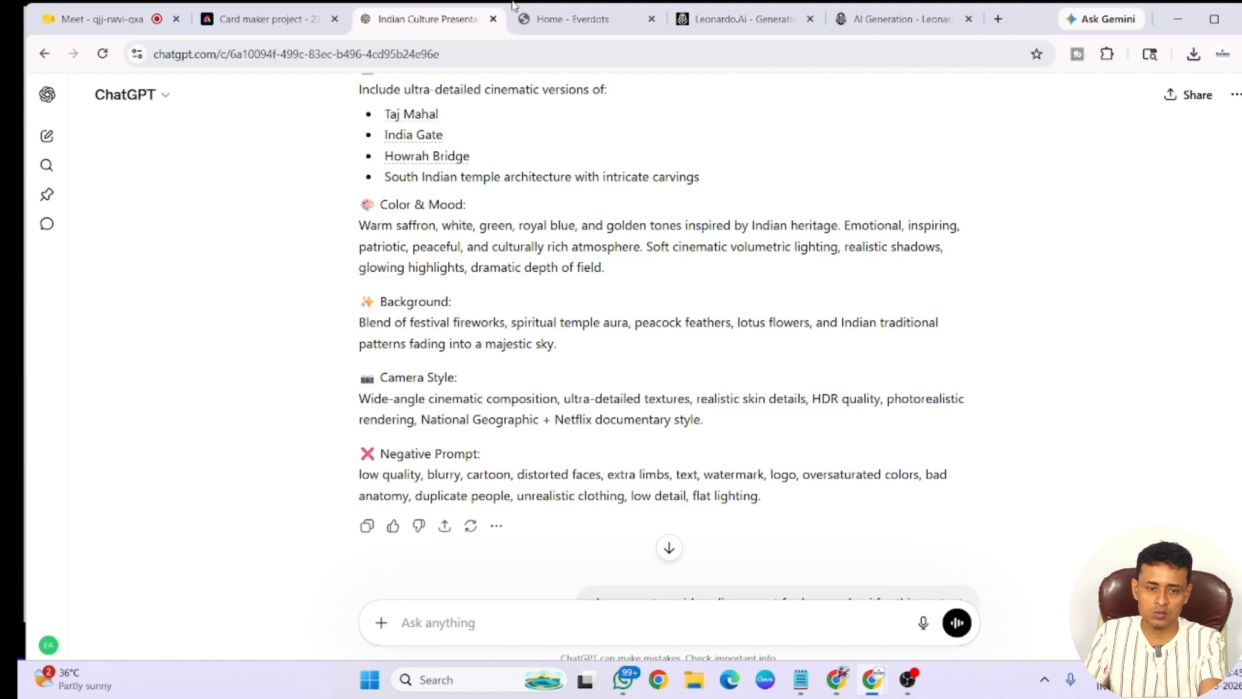
pyautogui.click(999, 18)
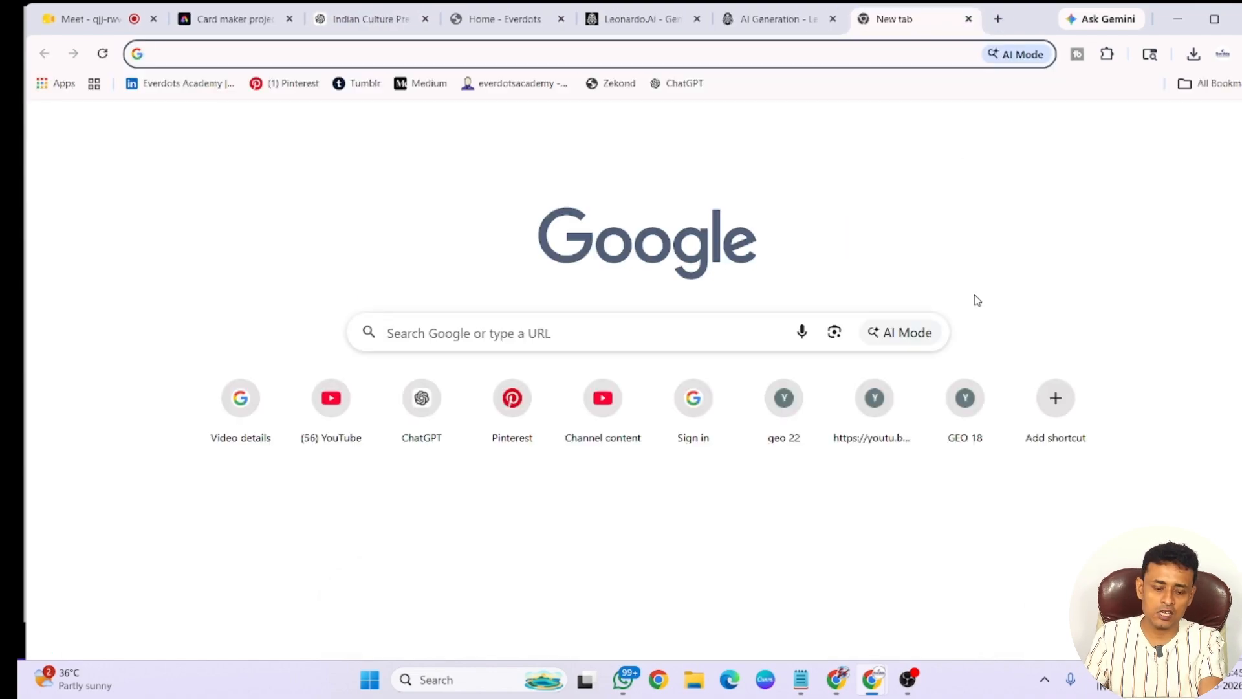
pyautogui.write('hey')
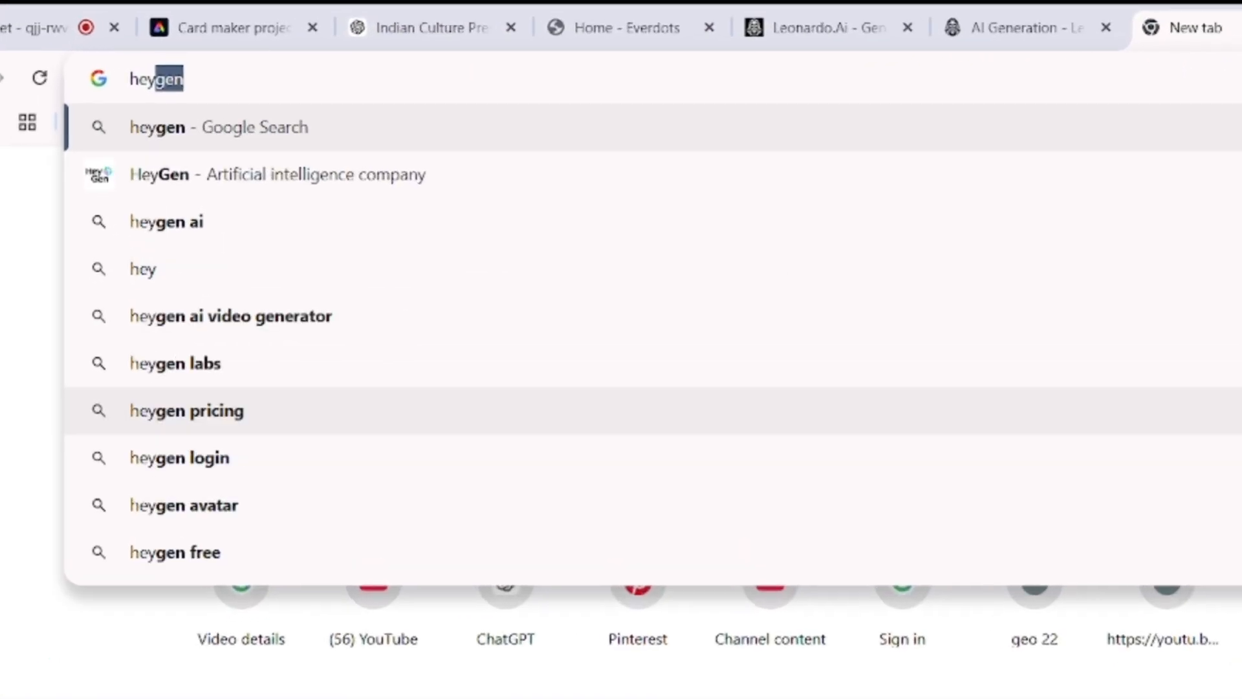
pyautogui.press('Return')
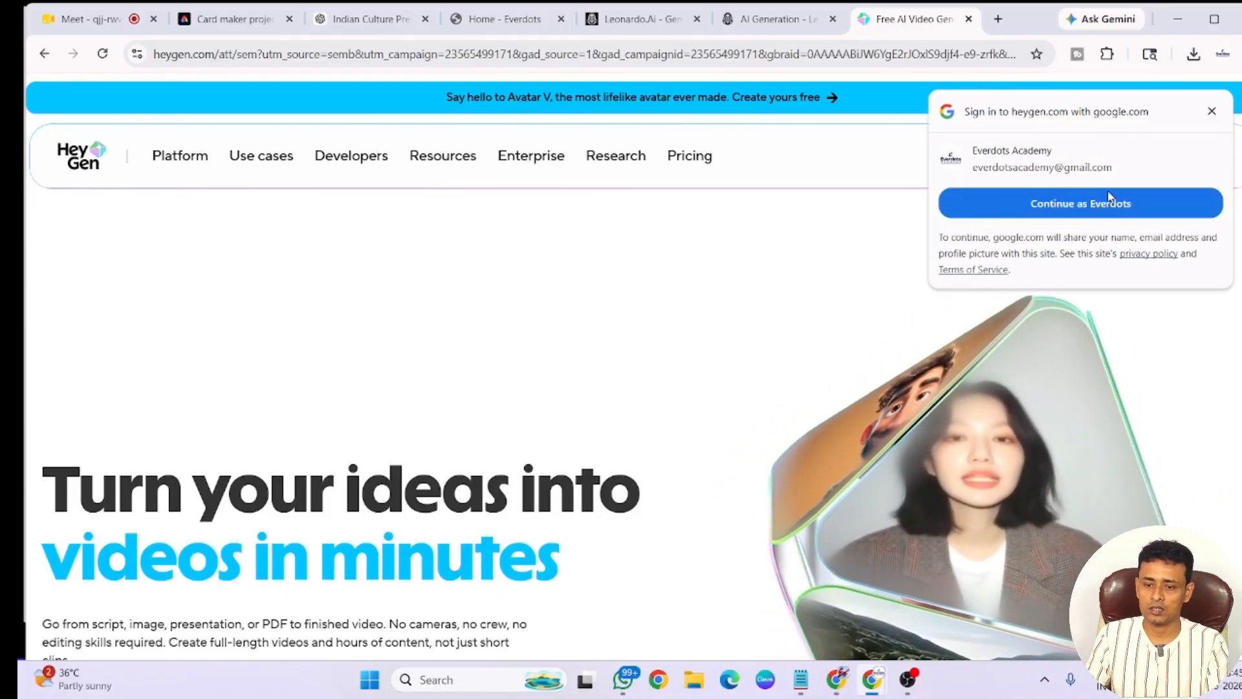
pyautogui.click(1107, 200)
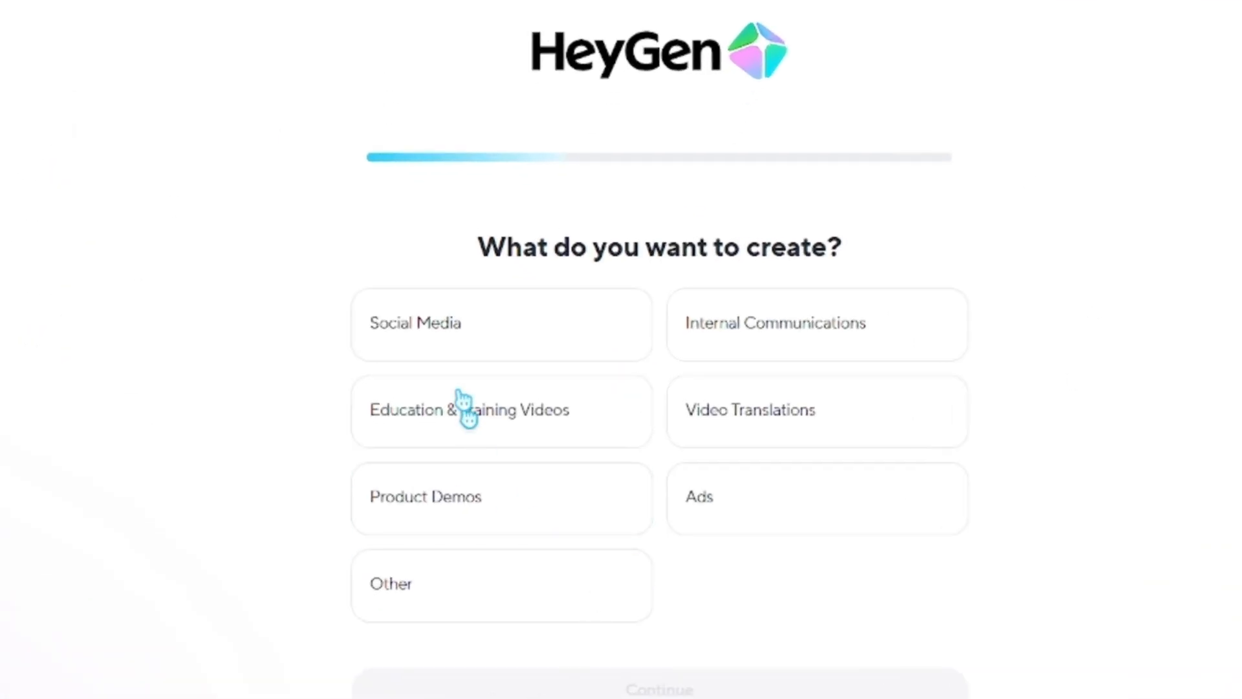
# Complete the onboarding with Social Media as the content type and Content Creator as the role, and allow site notifications.
pyautogui.click(463, 343)
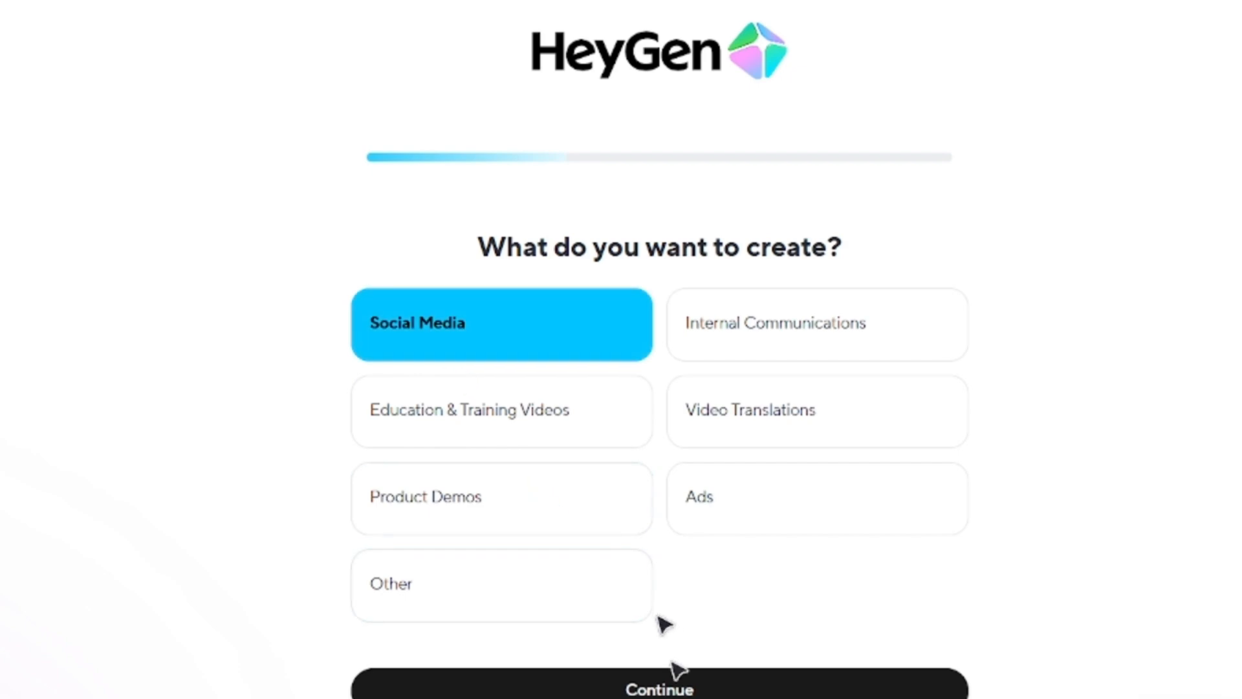
pyautogui.click(660, 685)
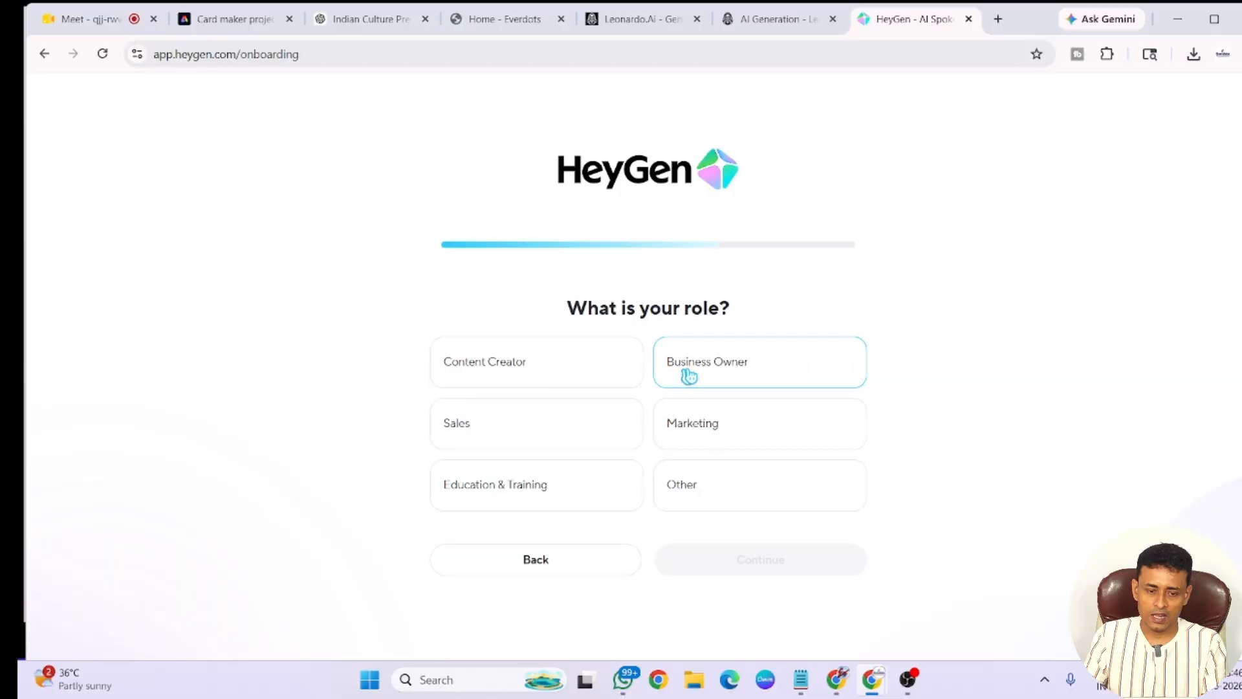
pyautogui.click(487, 369)
pyautogui.click(661, 569)
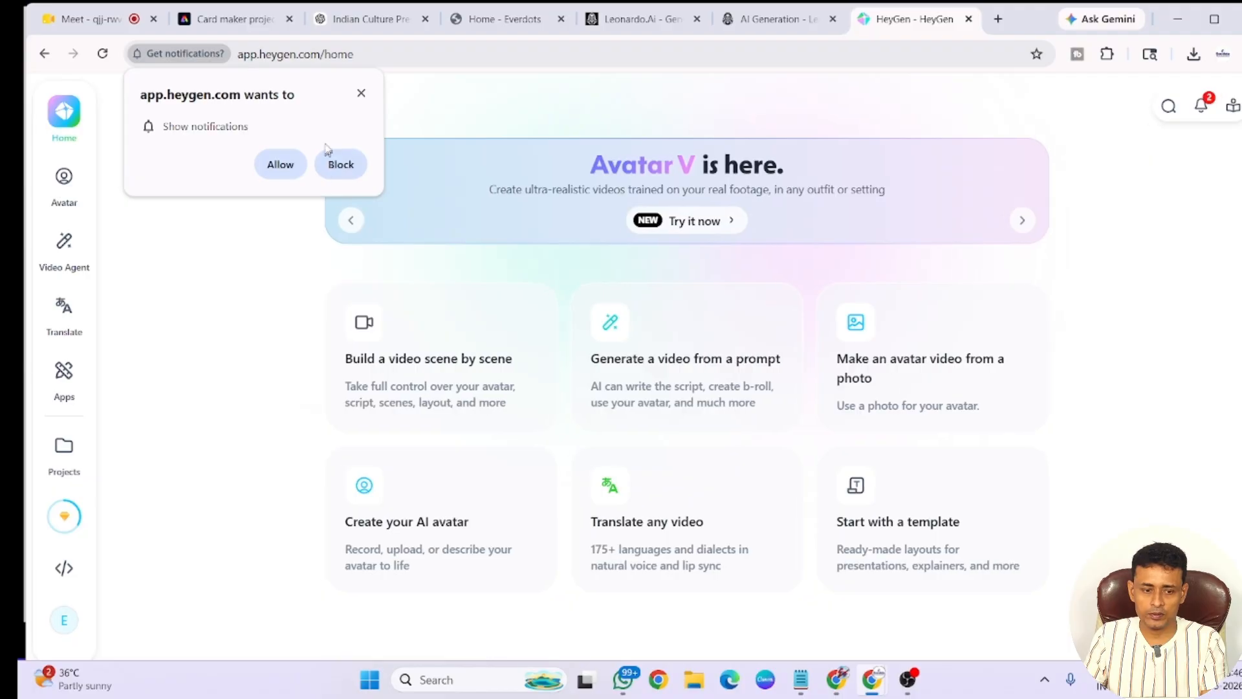
pyautogui.click(280, 166)
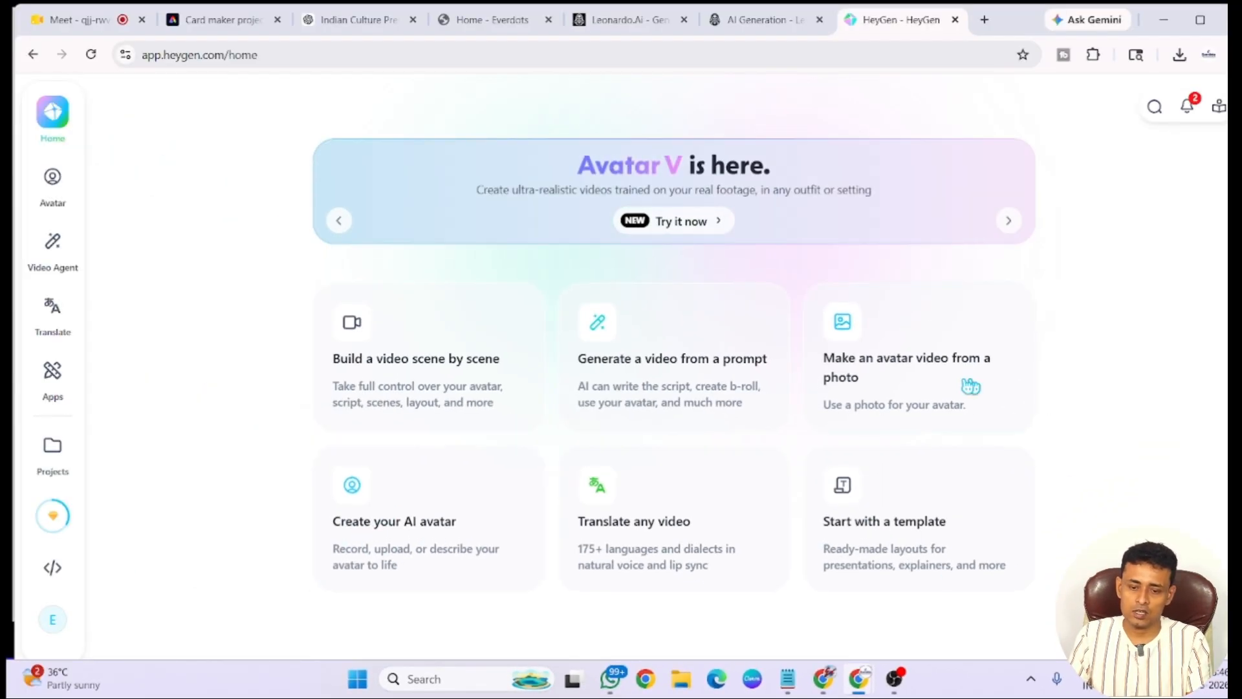
# Start an avatar video from a photo and upload "WhatsApp Image 2026-03-02 at 12.31.49 PM" from Downloads.
pyautogui.click(883, 383)
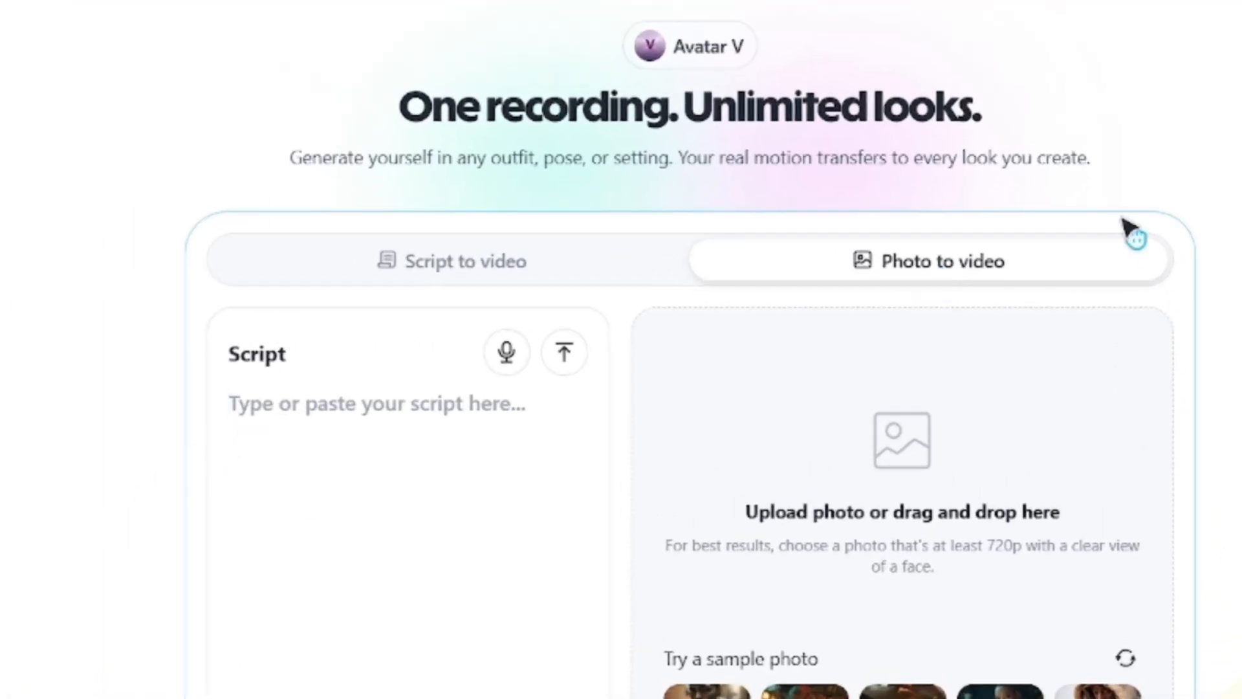
pyautogui.click(274, 435)
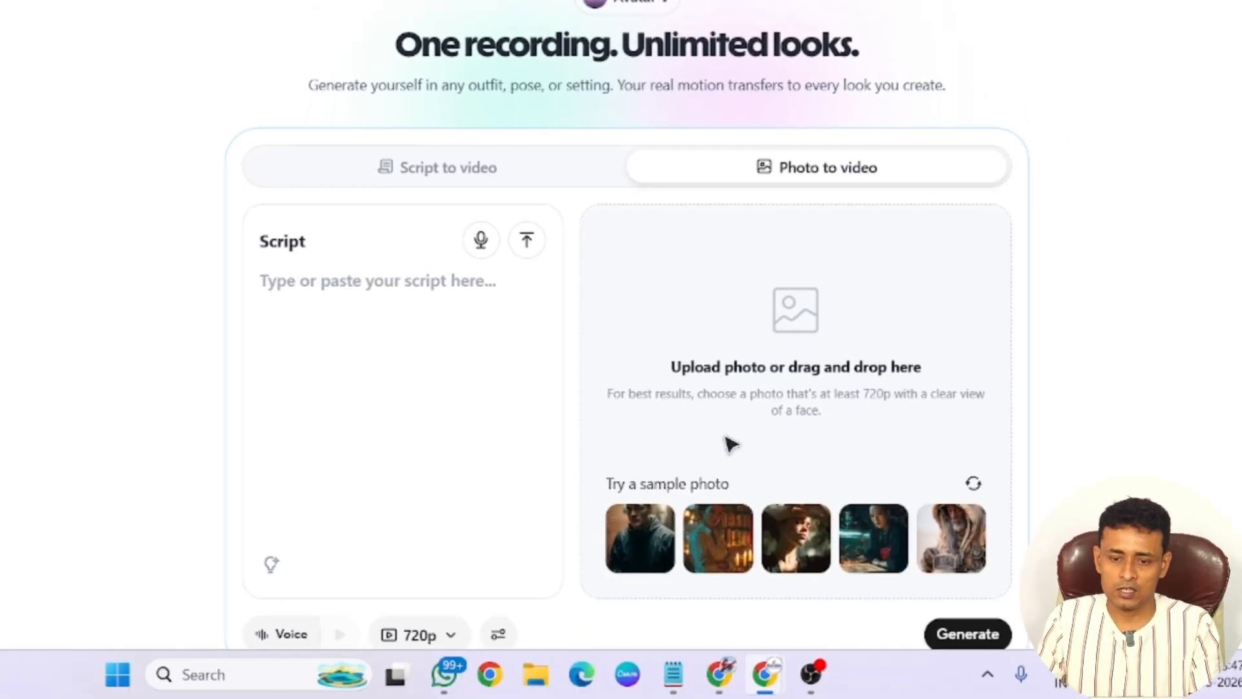
pyautogui.click(804, 331)
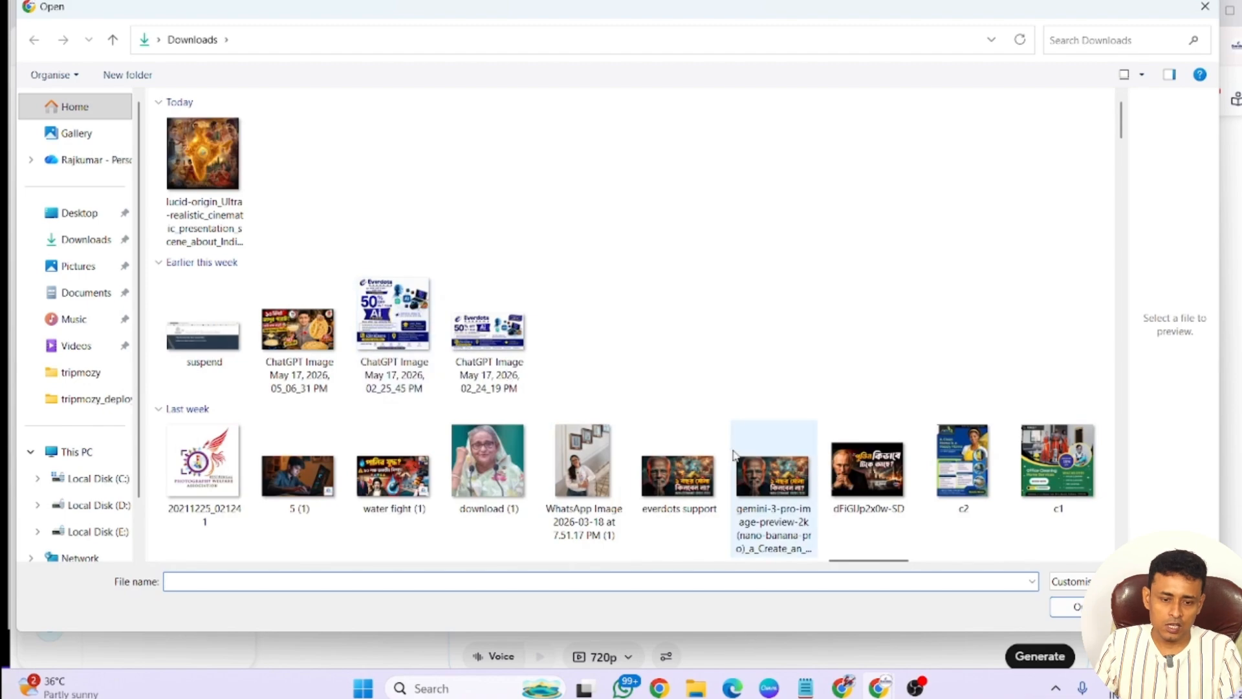
pyautogui.scroll(-5, 582, 476)
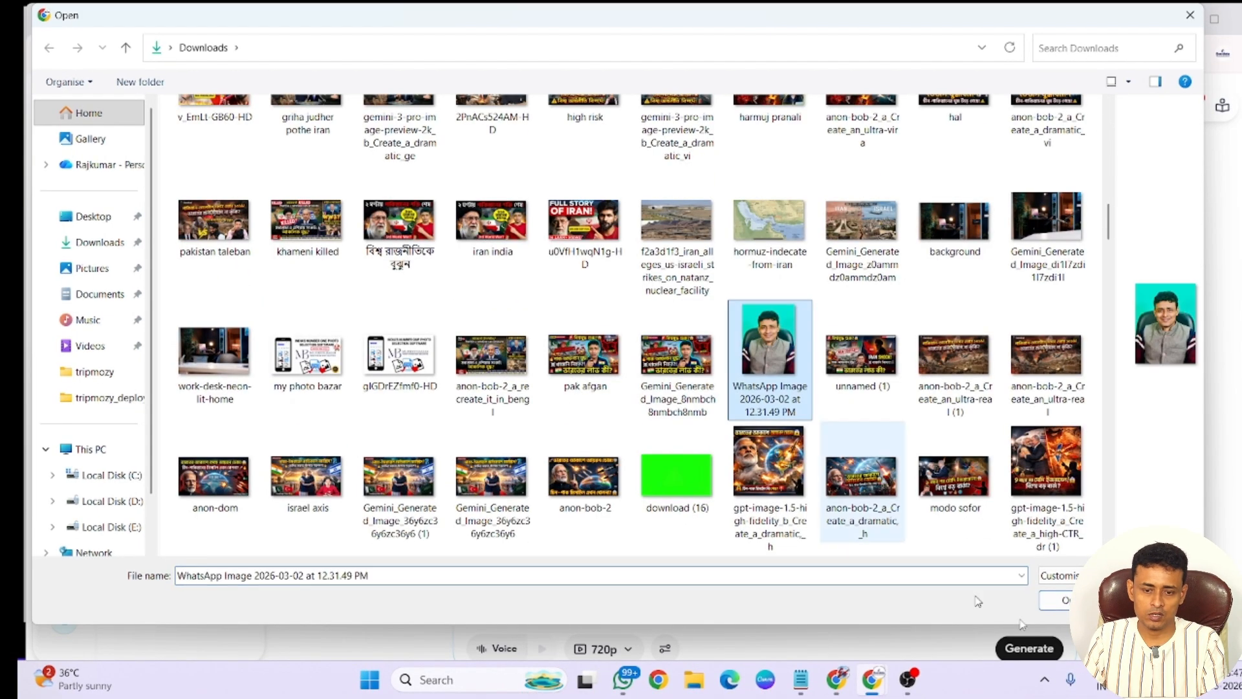
pyautogui.click(1055, 599)
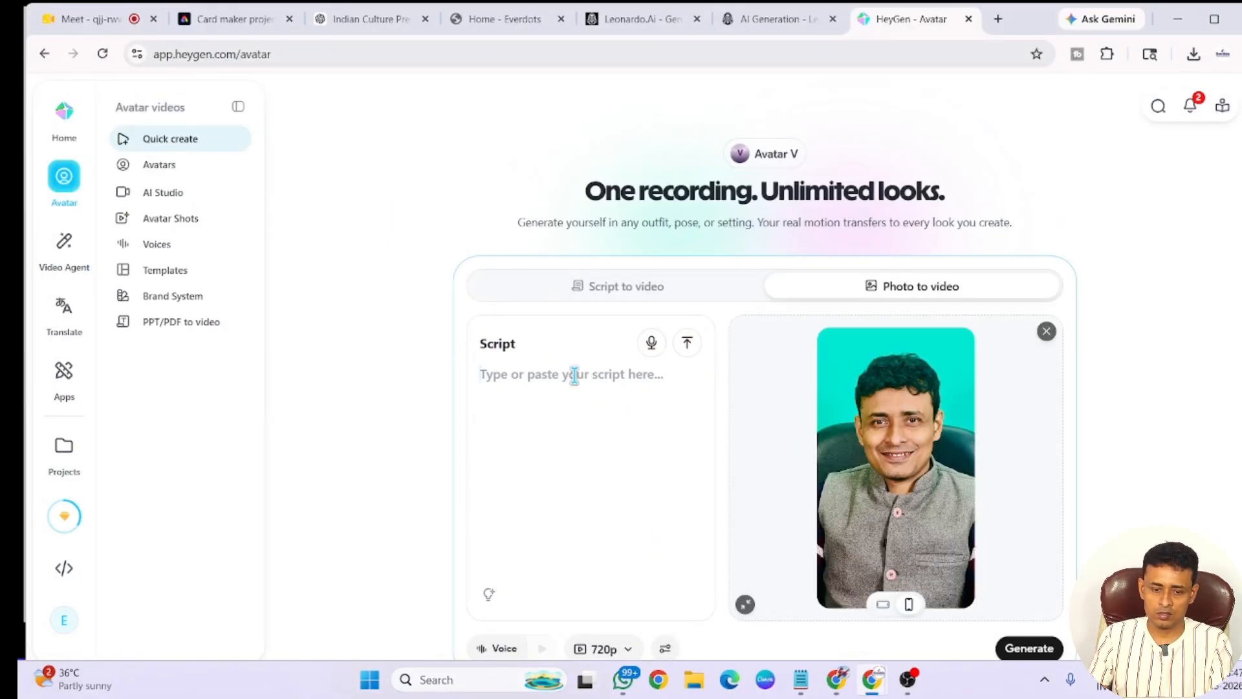
# In the Indian culture ChatGPT conversation, request "create a script upon this subject in bengali".
pyautogui.hotkey('ctrl', 't')
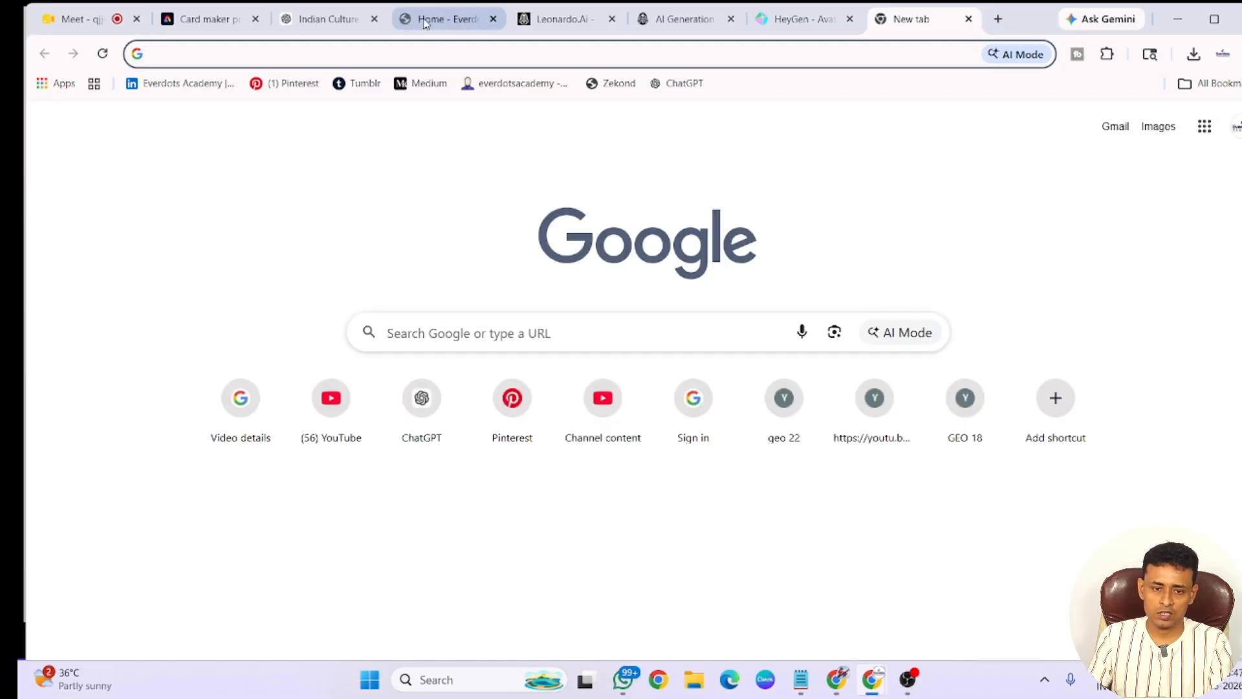
pyautogui.click(317, 19)
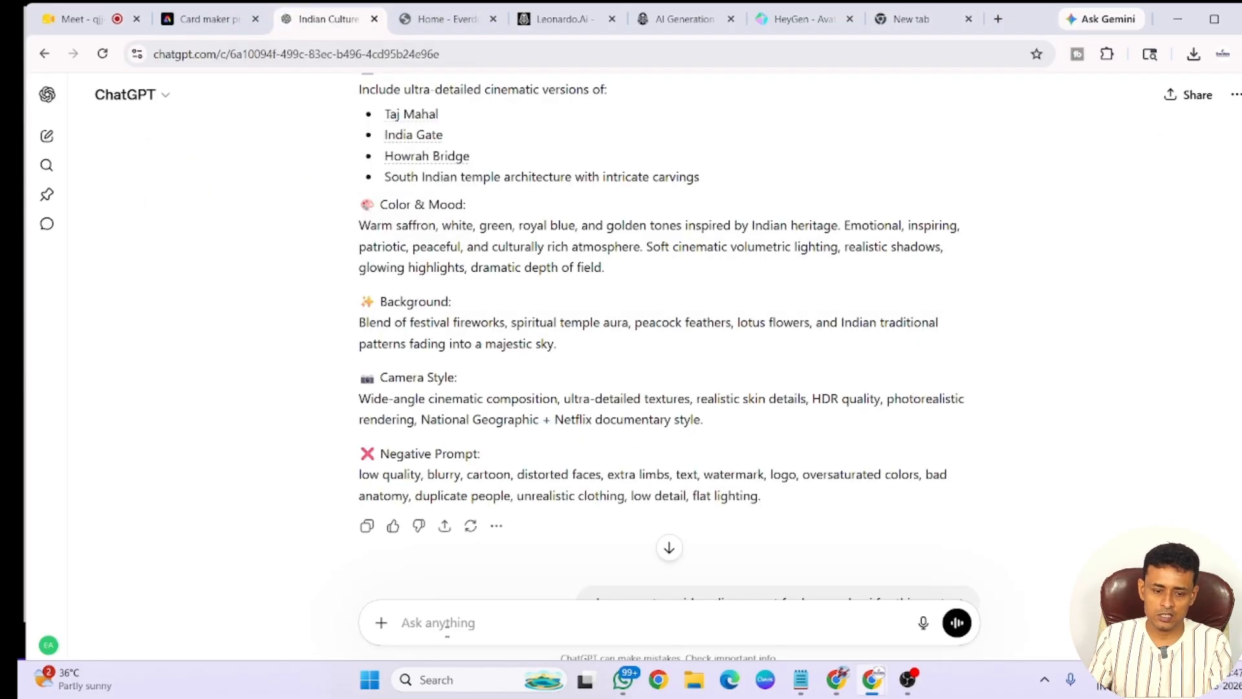
pyautogui.write('create a script upon this subject in bengali')
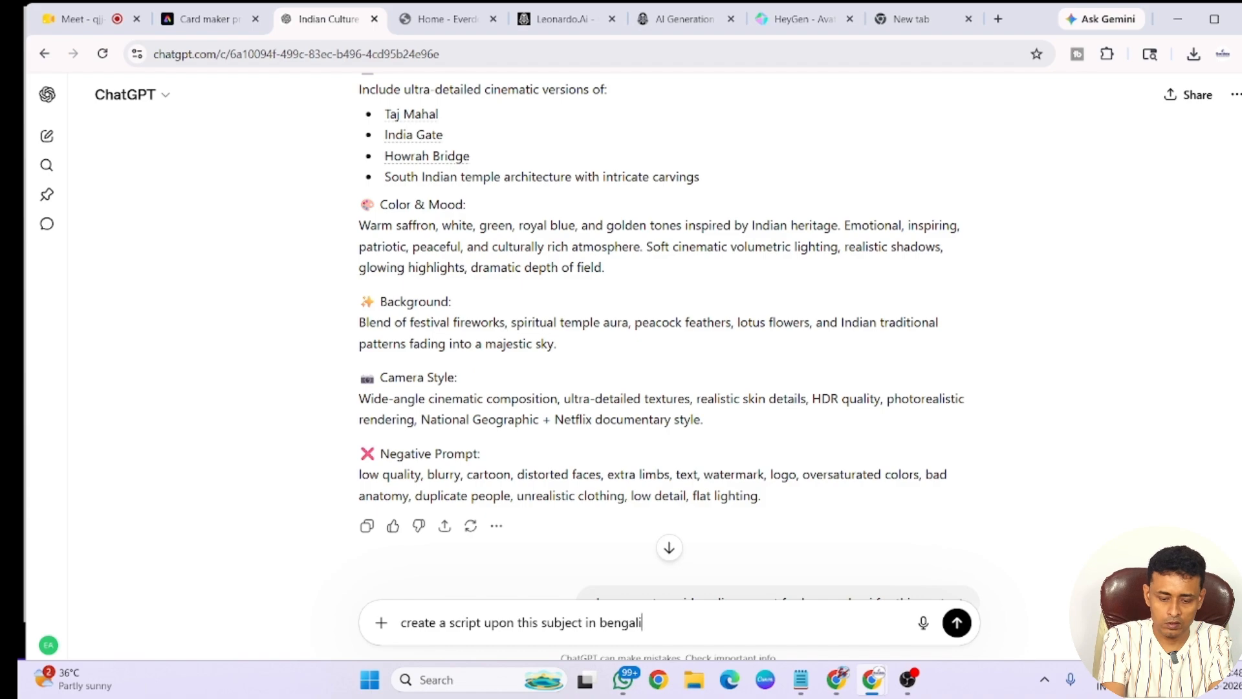
pyautogui.press('Return')
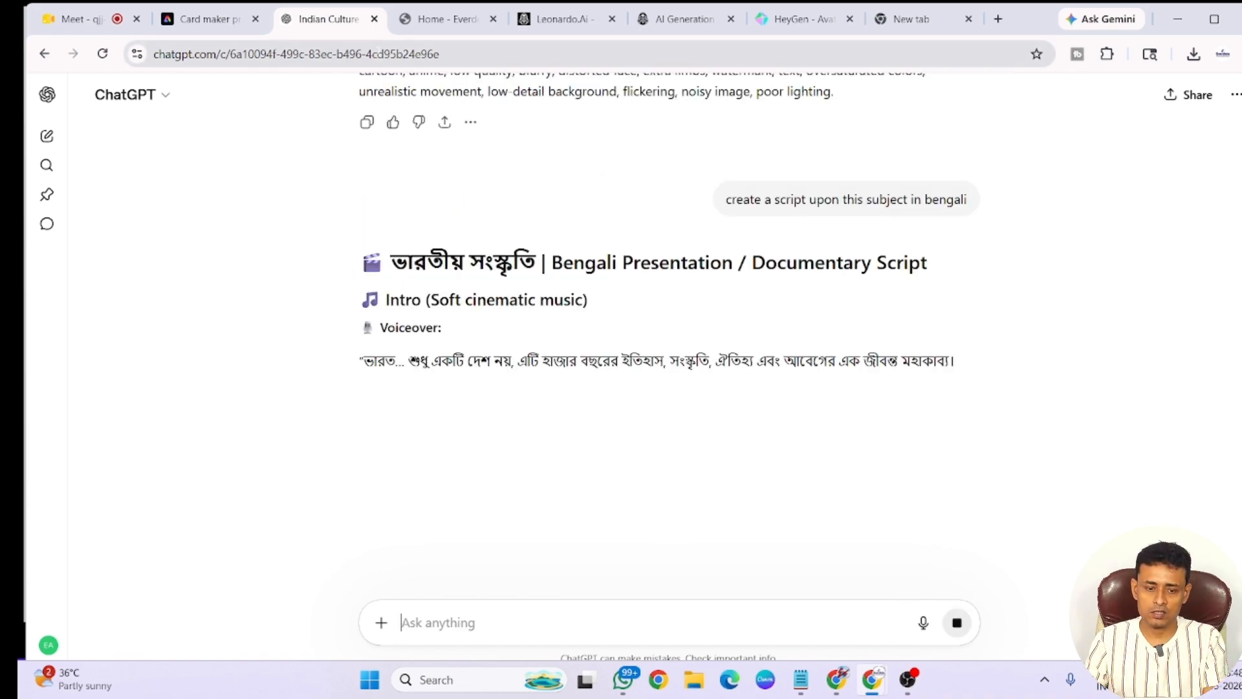
# Copy the intro voiceover lines of the Bengali script and paste them as the script of the HeyGen photo video.
pyautogui.moveTo(363, 361); pyautogui.dragTo(806, 383)
pyautogui.hotkey('ctrl', 'c')
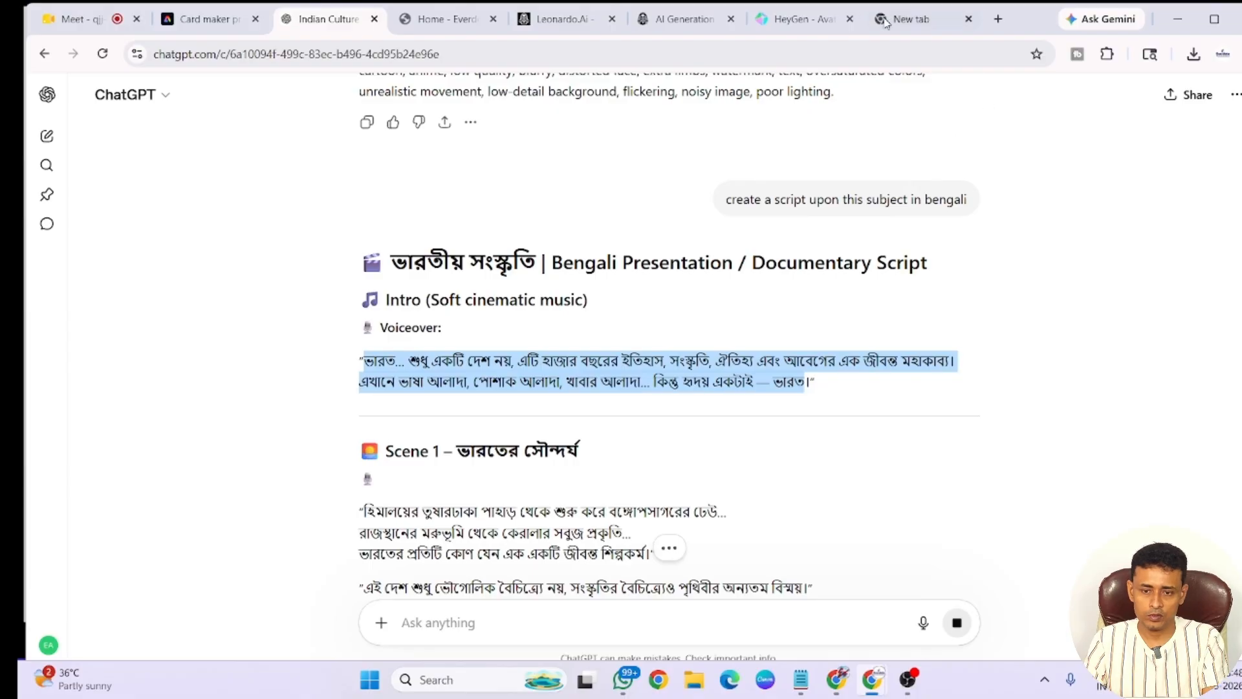
pyautogui.click(807, 26)
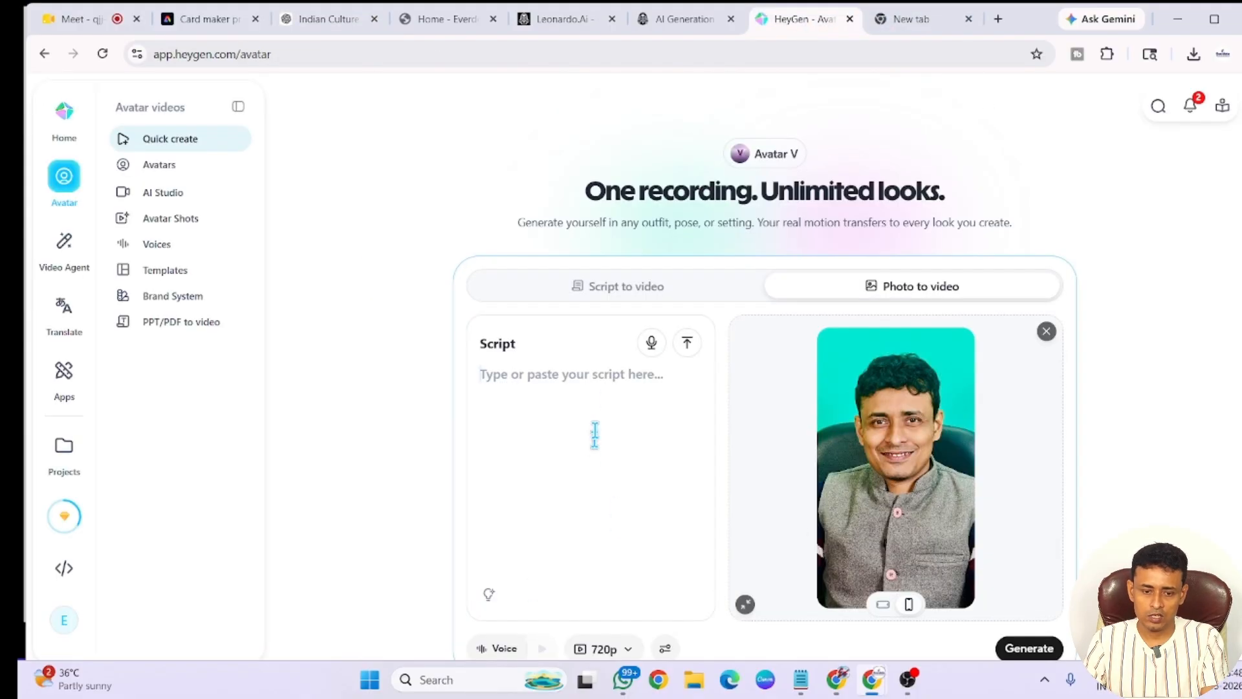
pyautogui.click(594, 398)
pyautogui.hotkey('ctrl', 'v')
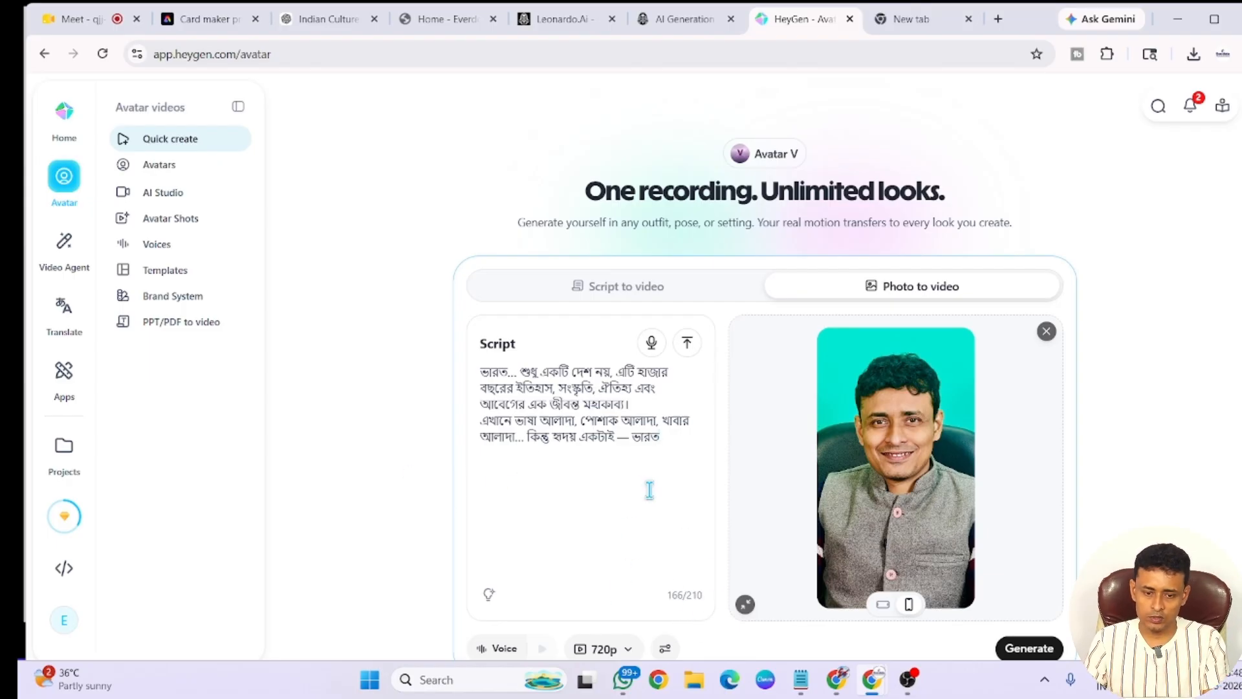
pyautogui.click(1028, 647)
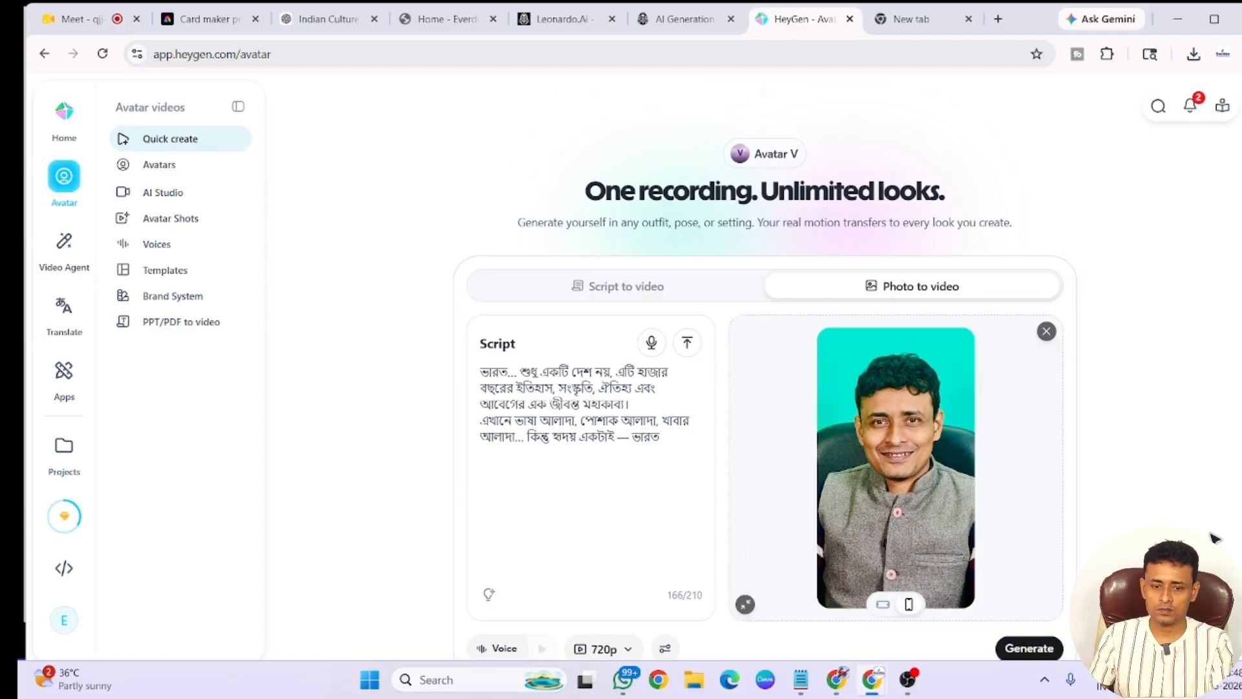
# Look at the voice choices for the video, including the Design a voice option, and return to the voice selection.
pyautogui.scroll(-1, 932, 286)
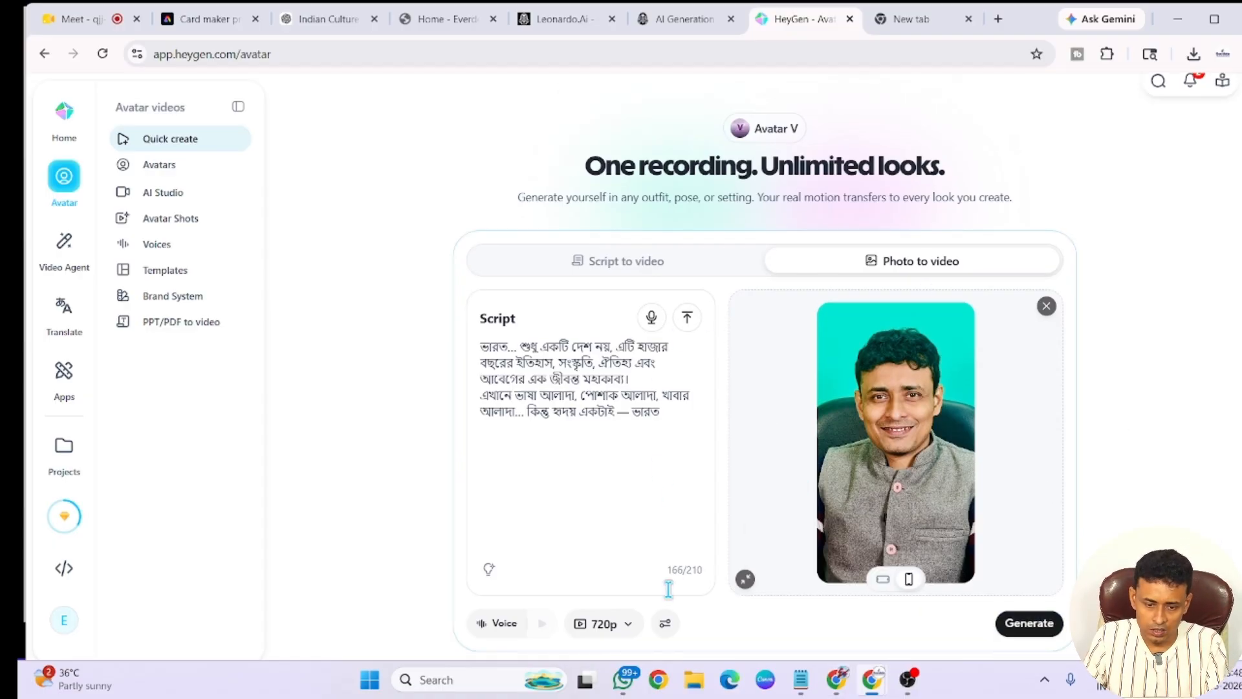
pyautogui.click(493, 625)
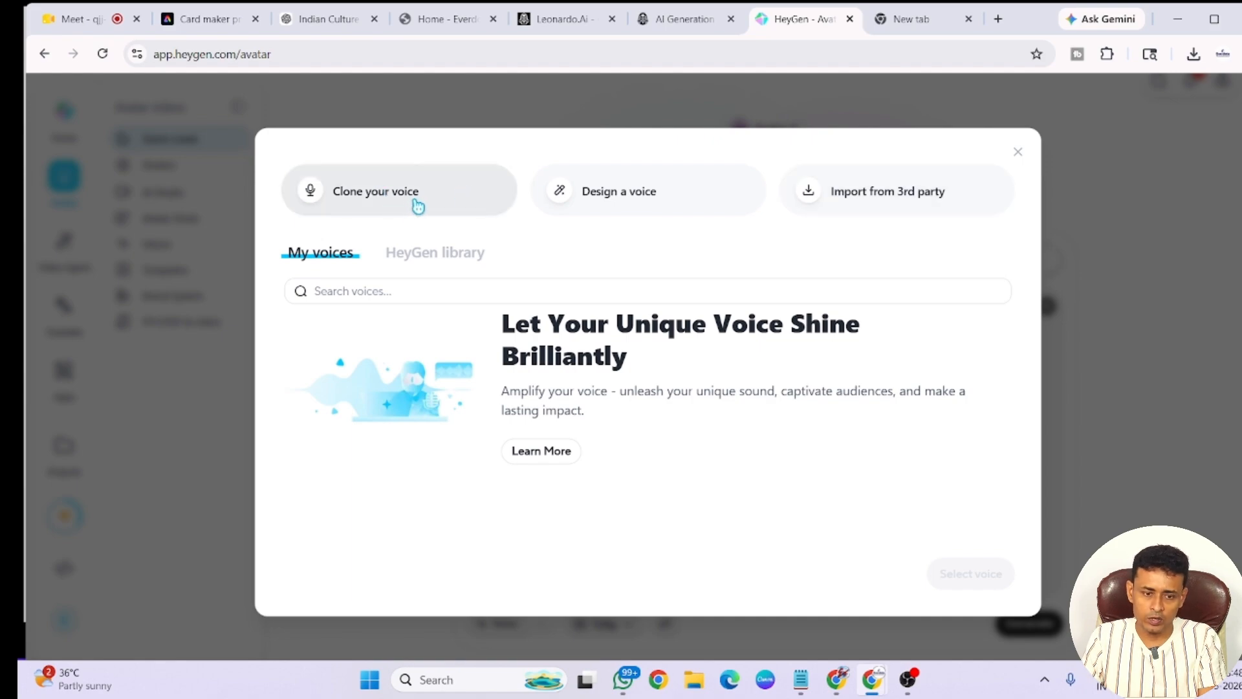
pyautogui.click(605, 202)
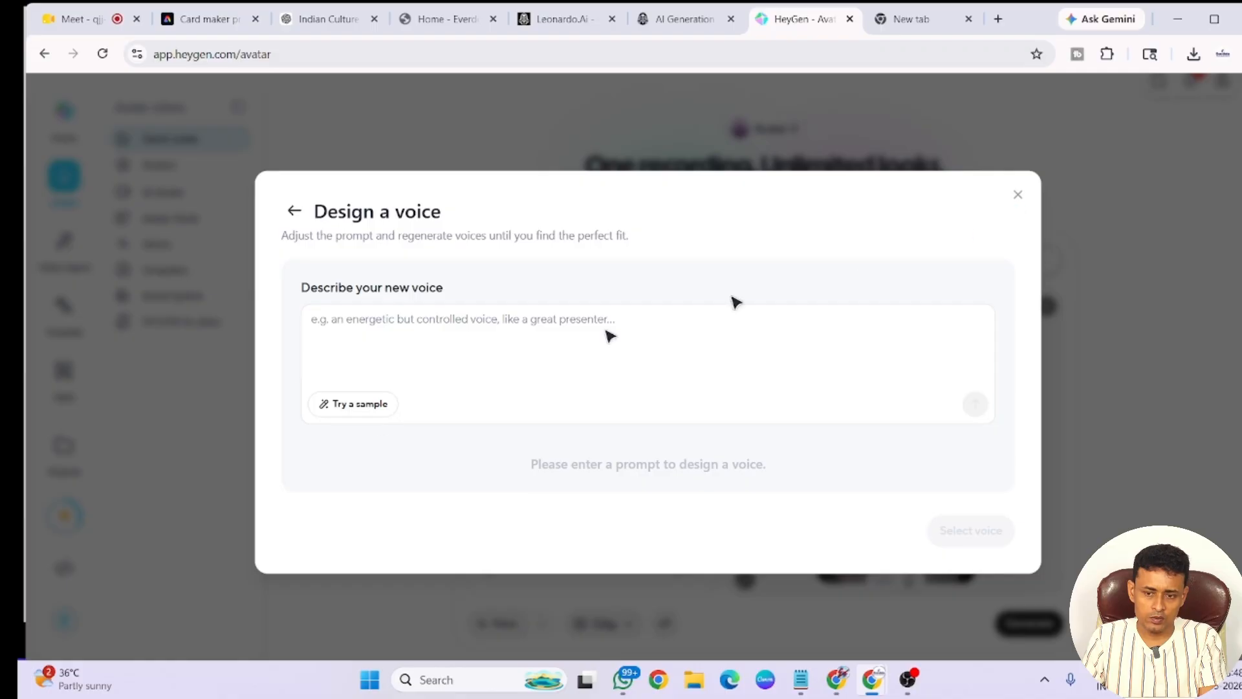
pyautogui.click(433, 340)
pyautogui.click(295, 212)
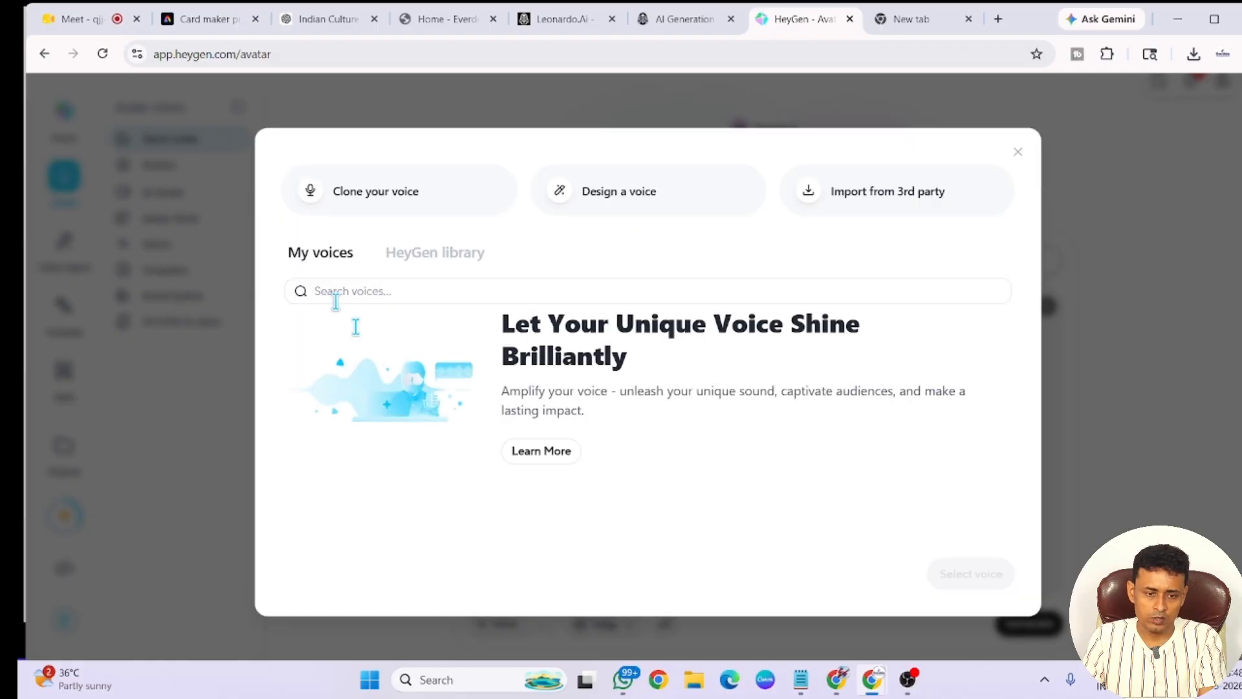
# Look at the Clone your voice option with its sample text for recording, and close it without creating a clone.
pyautogui.click(402, 196)
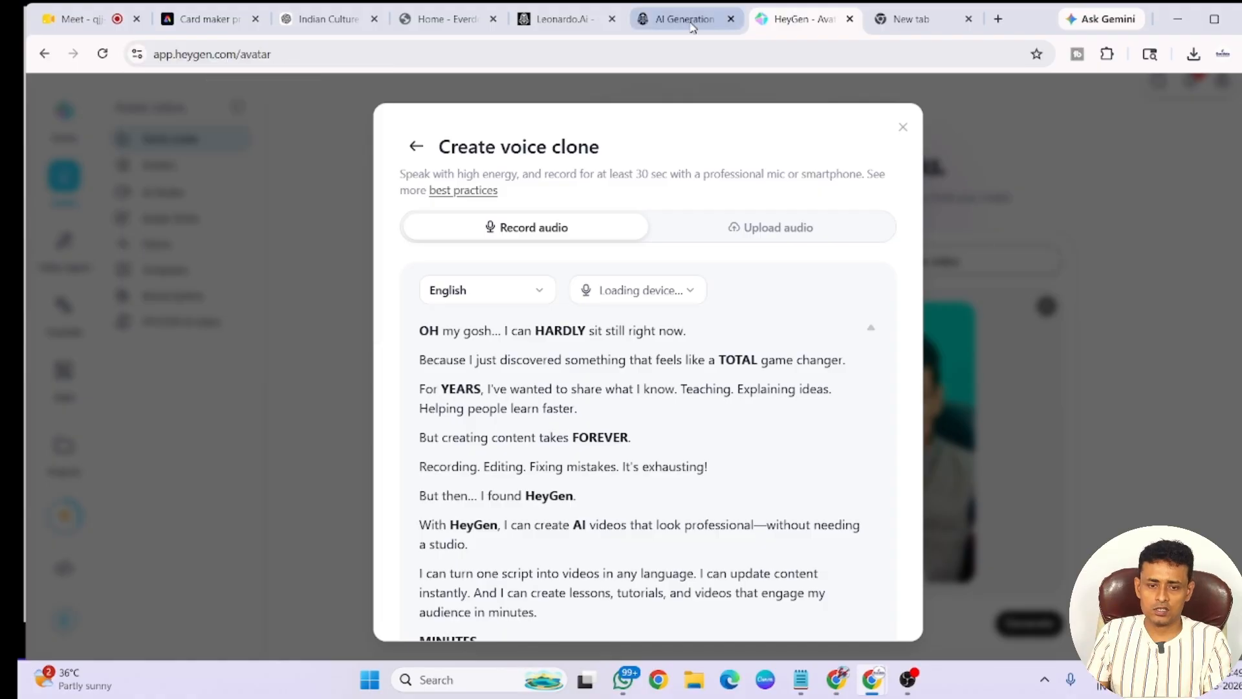
pyautogui.click(576, 19)
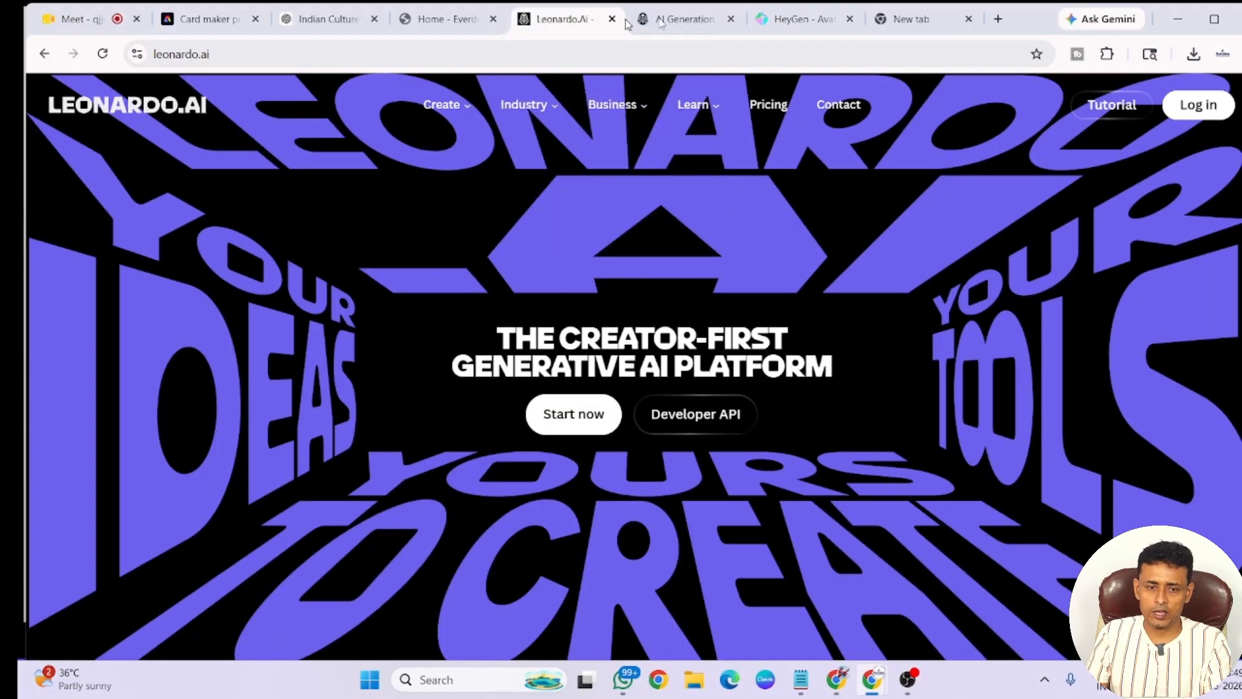
pyautogui.click(682, 19)
pyautogui.click(802, 19)
pyautogui.click(904, 128)
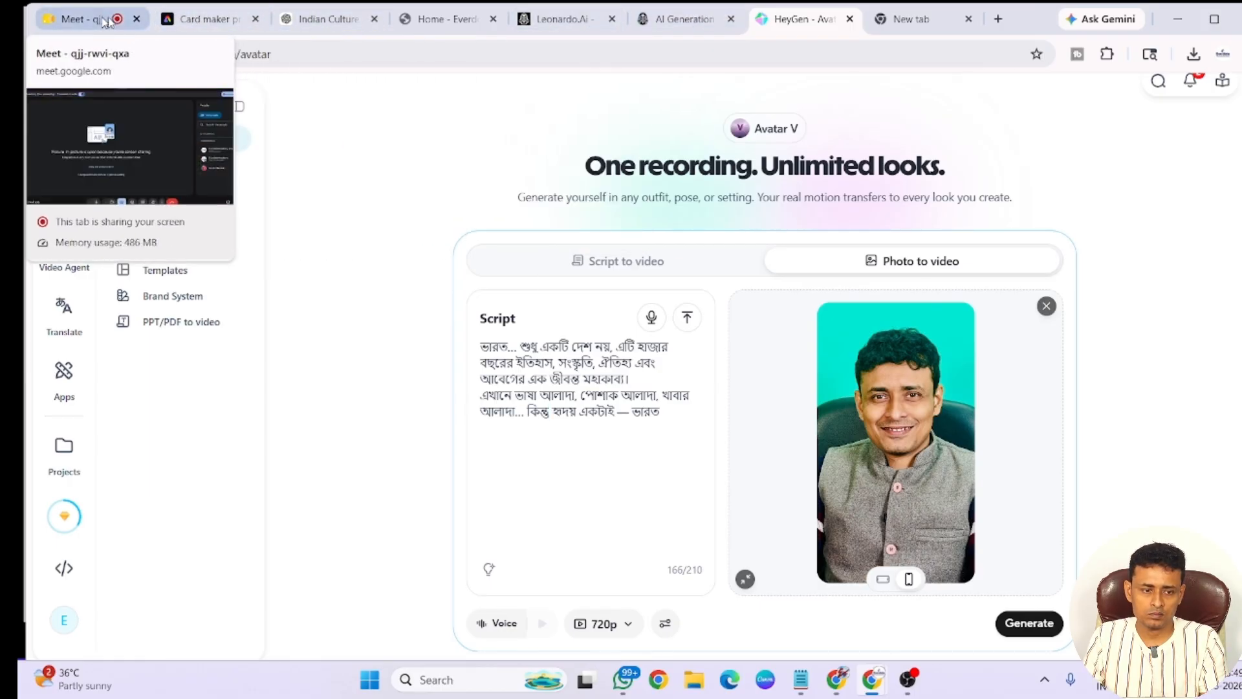
# In the Indian culture ChatGPT conversation, copy the first two sentences of the English presentation description.
pyautogui.click(315, 18)
pyautogui.scroll(2, 560, 277)
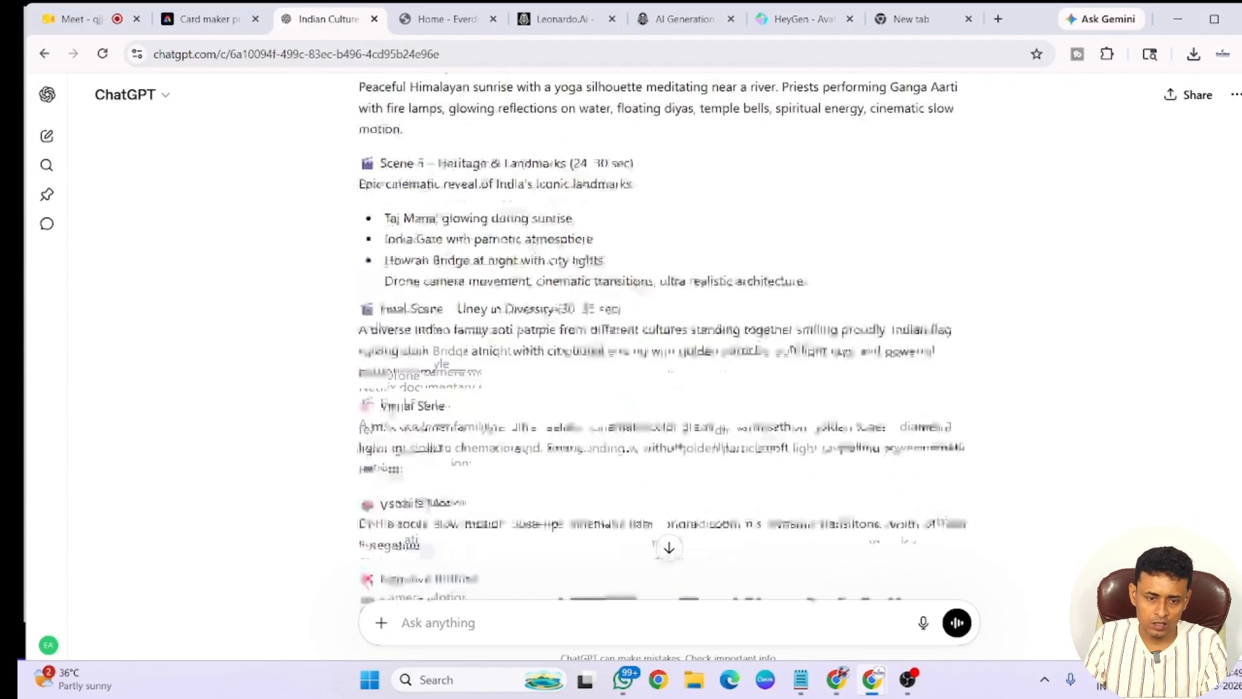
pyautogui.scroll(10, 561, 277)
pyautogui.scroll(15, 560, 277)
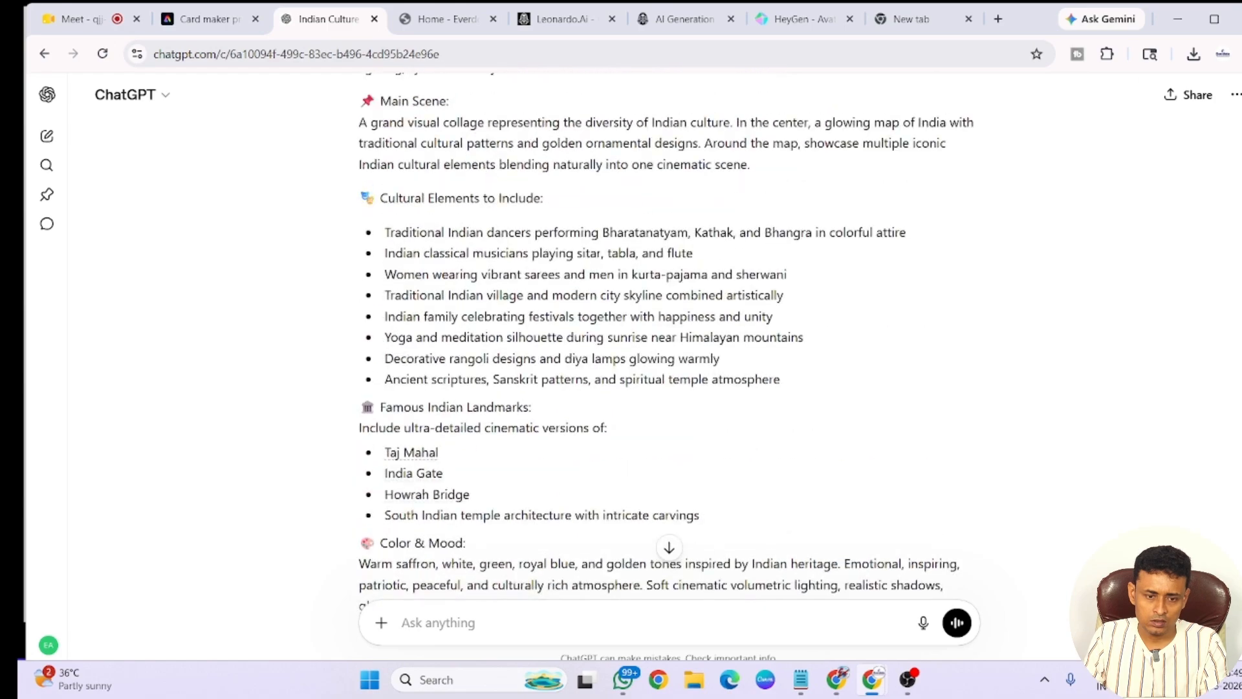
pyautogui.scroll(1, 669, 324)
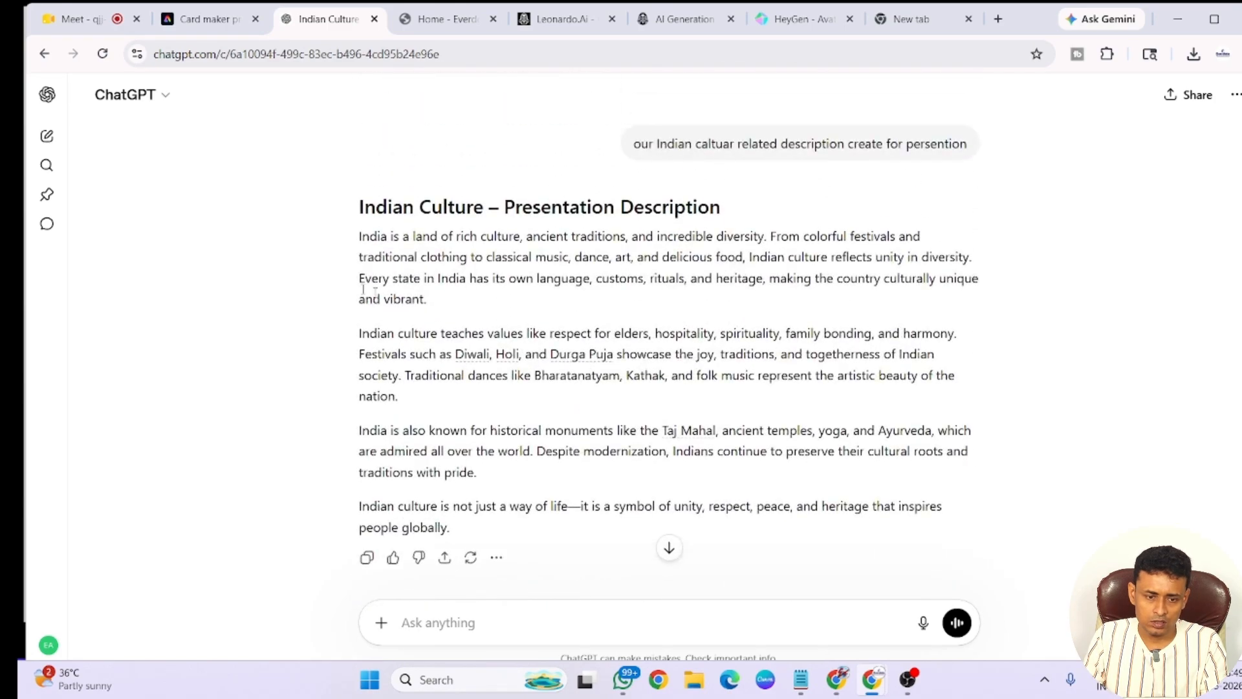
pyautogui.moveTo(356, 240); pyautogui.dragTo(980, 256)
pyautogui.hotkey('ctrl', 'c')
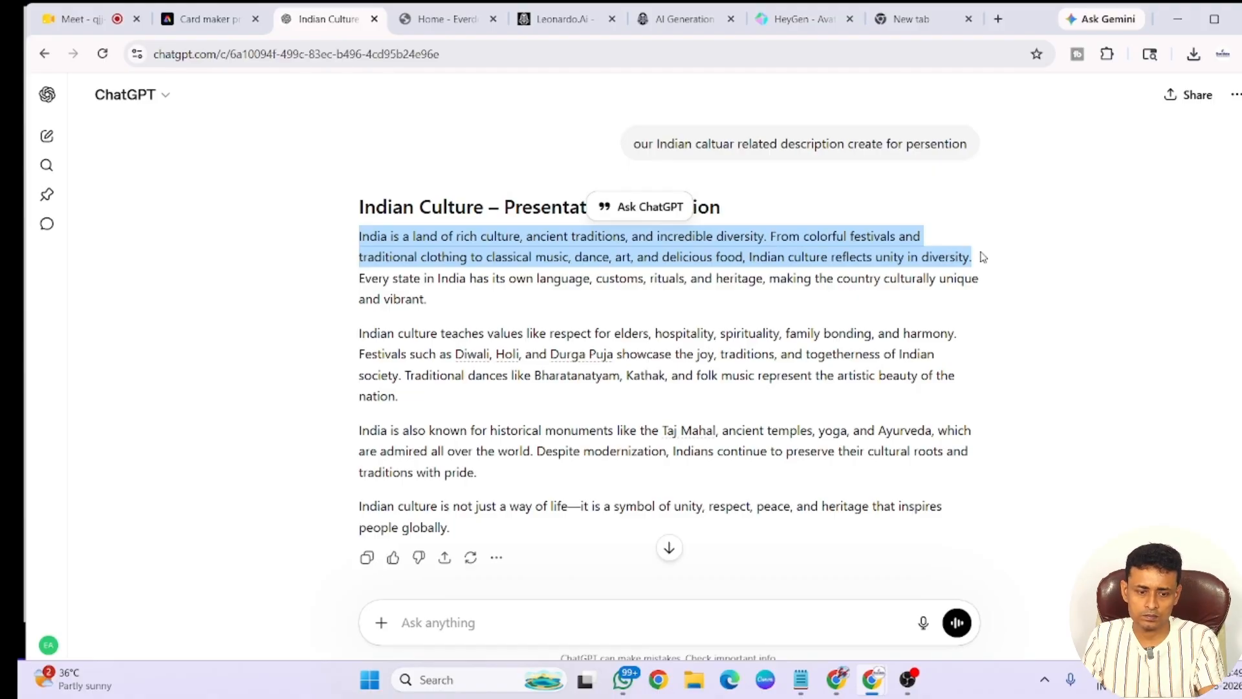
# Replace the Bengali script in the HeyGen photo video with the copied English text and remove everything after "delicious food".
pyautogui.click(802, 19)
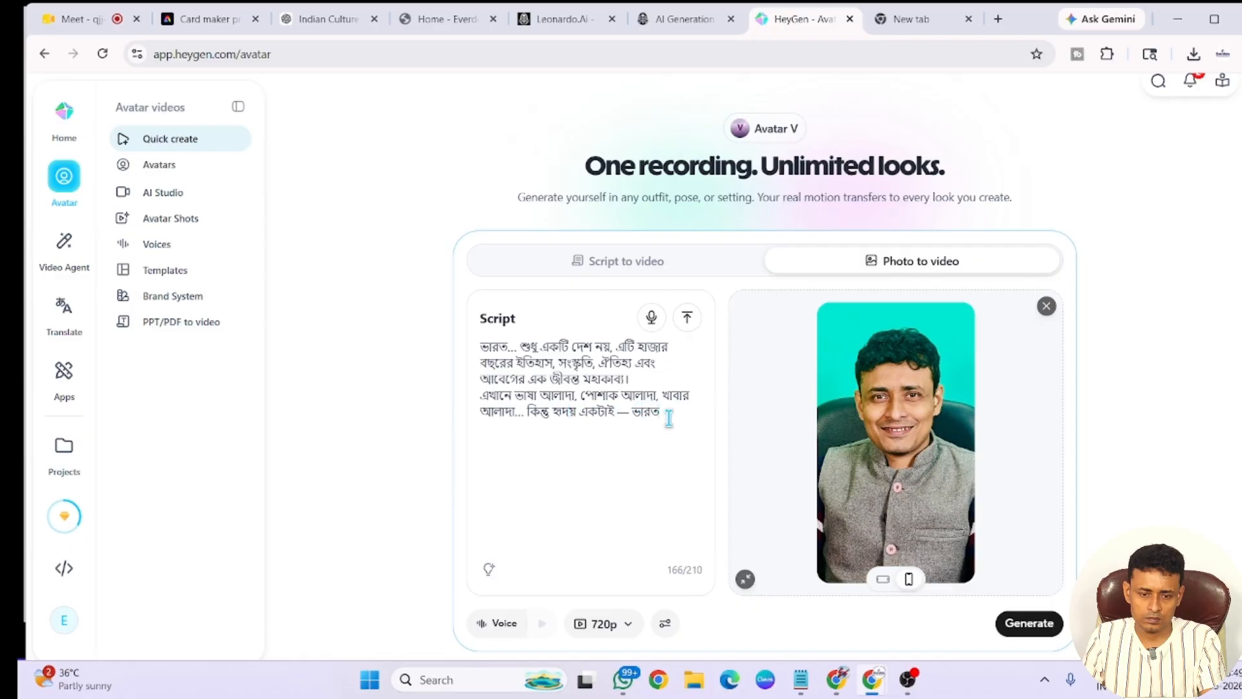
pyautogui.moveTo(663, 417); pyautogui.dragTo(449, 337)
pyautogui.hotkey('ctrl', 'v')
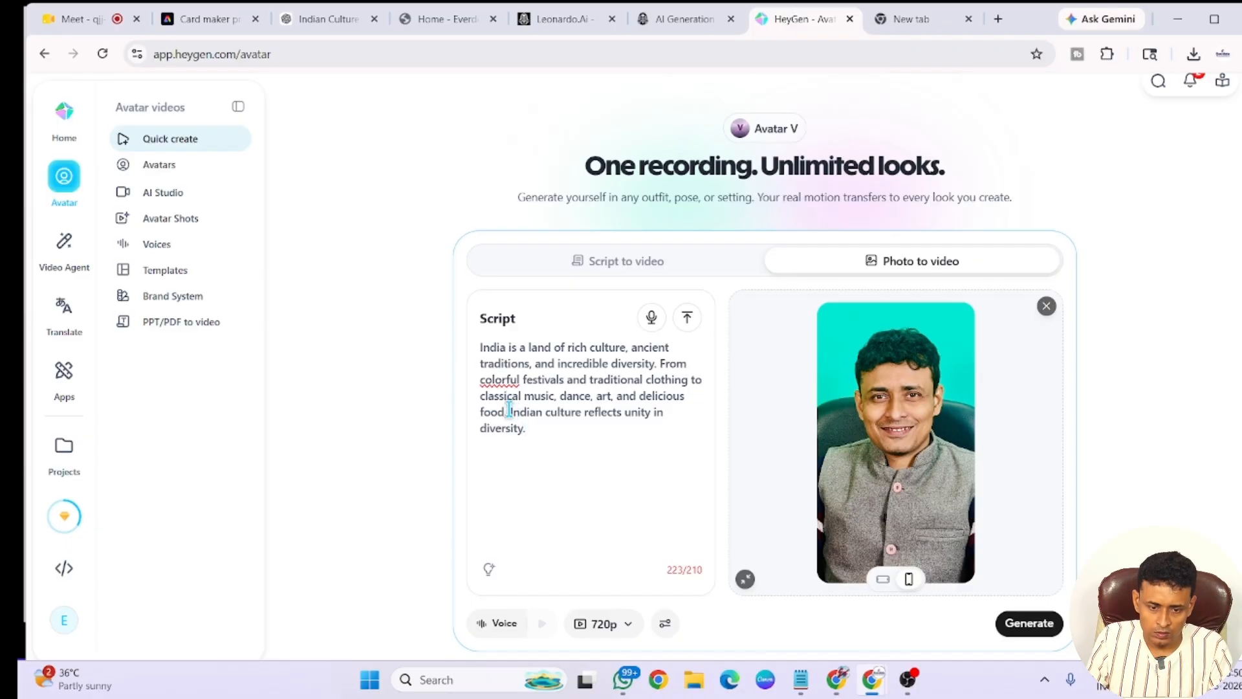
pyautogui.moveTo(509, 410); pyautogui.dragTo(551, 433)
pyautogui.press('BackSpace')
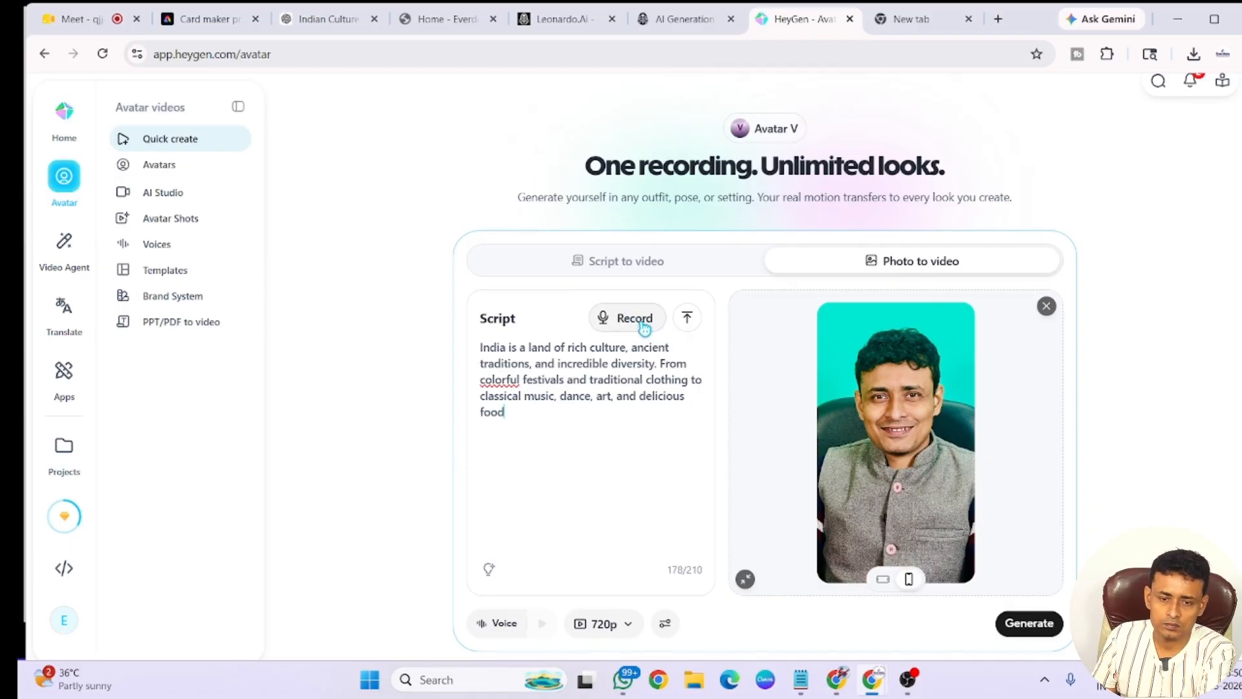
# Look at HeyGen's Record Audio option and at ChatGPT's Voice introduction and voice choices, and cancel without starting a voice chat.
pyautogui.click(643, 325)
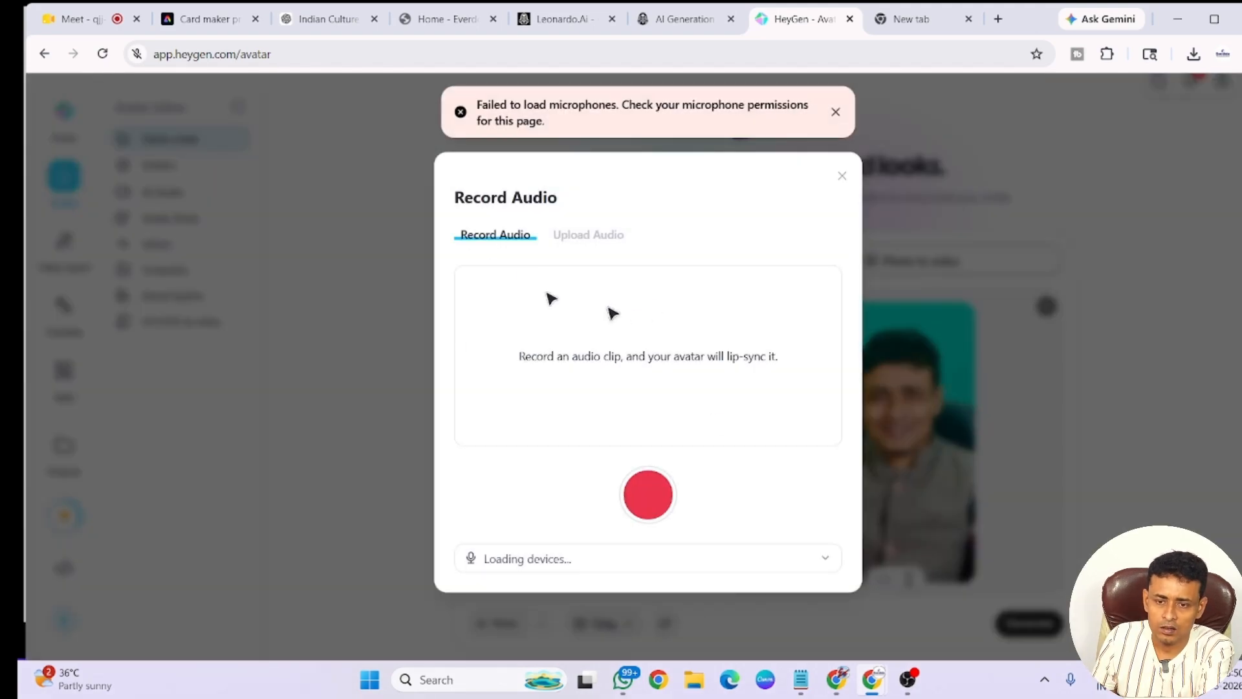
pyautogui.click(273, 26)
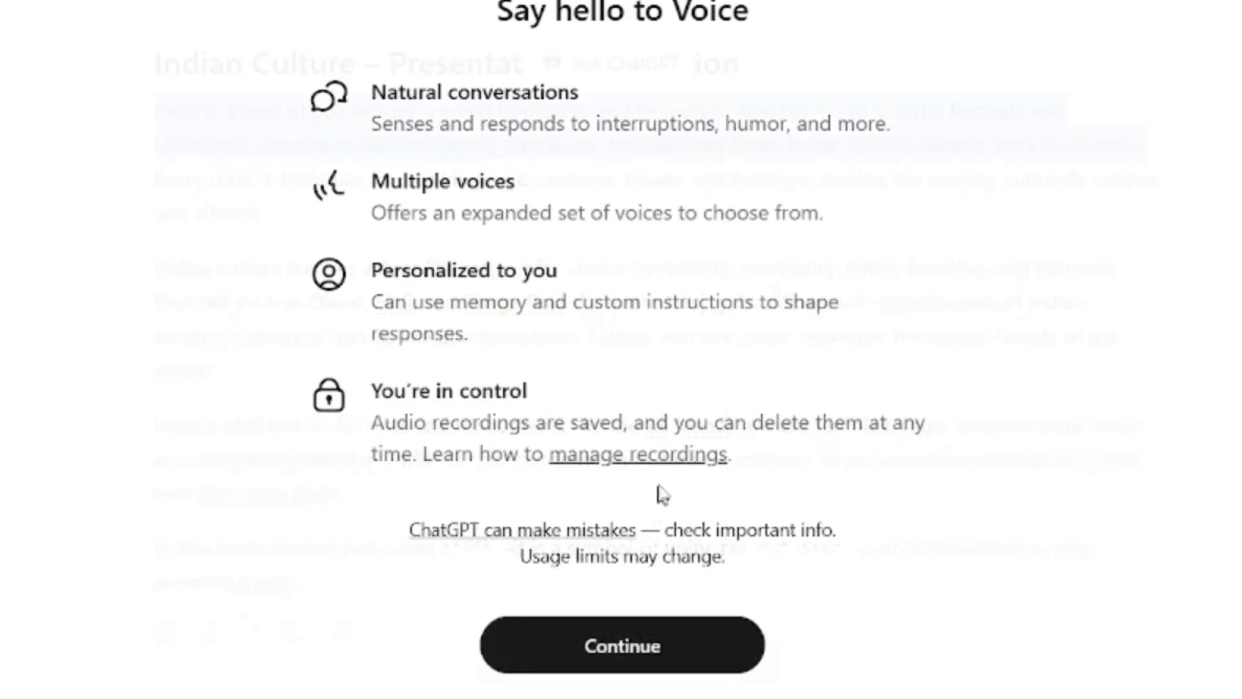
pyautogui.click(632, 647)
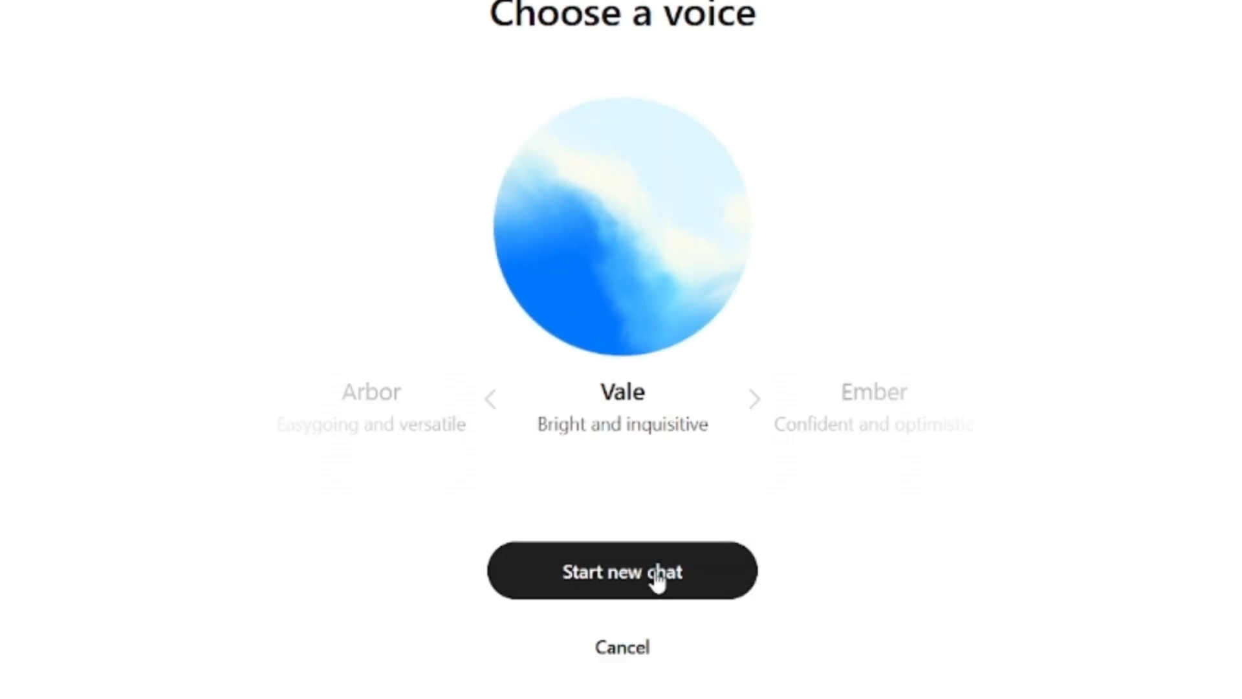
pyautogui.click(638, 651)
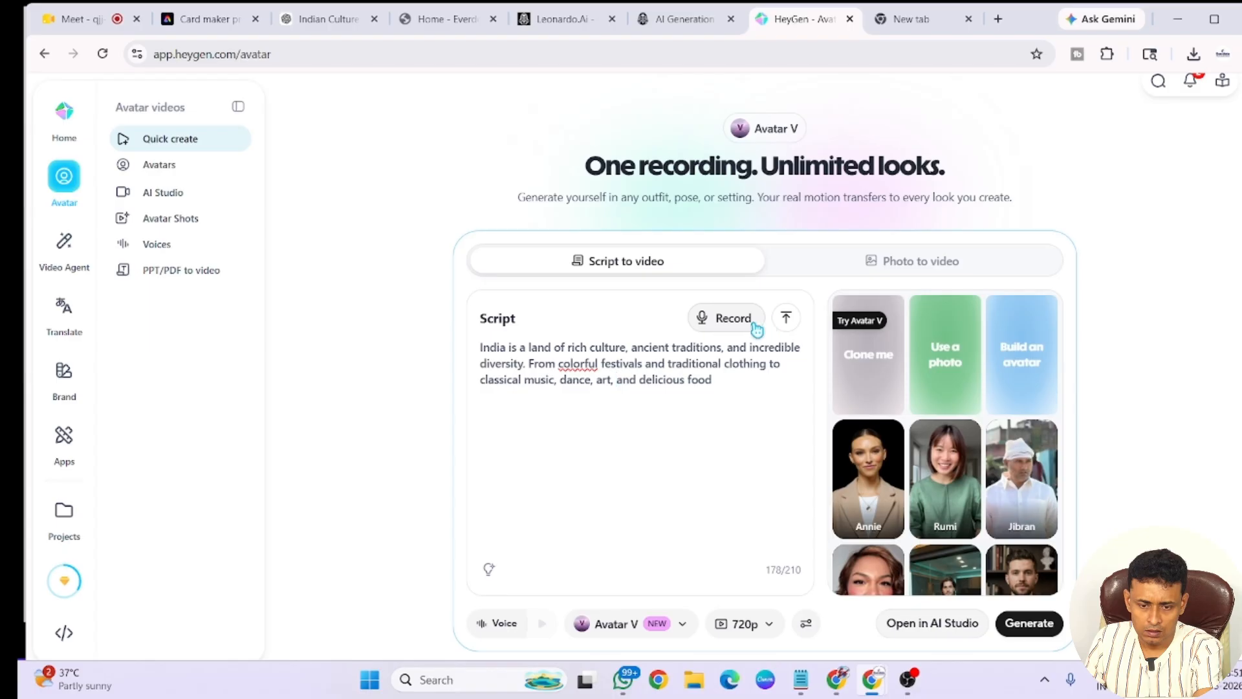
# Try to upload the file "Generated Audio May 03, 2026 - 12_58PM" as the video's audio, and close the upload dialog.
pyautogui.click(785, 320)
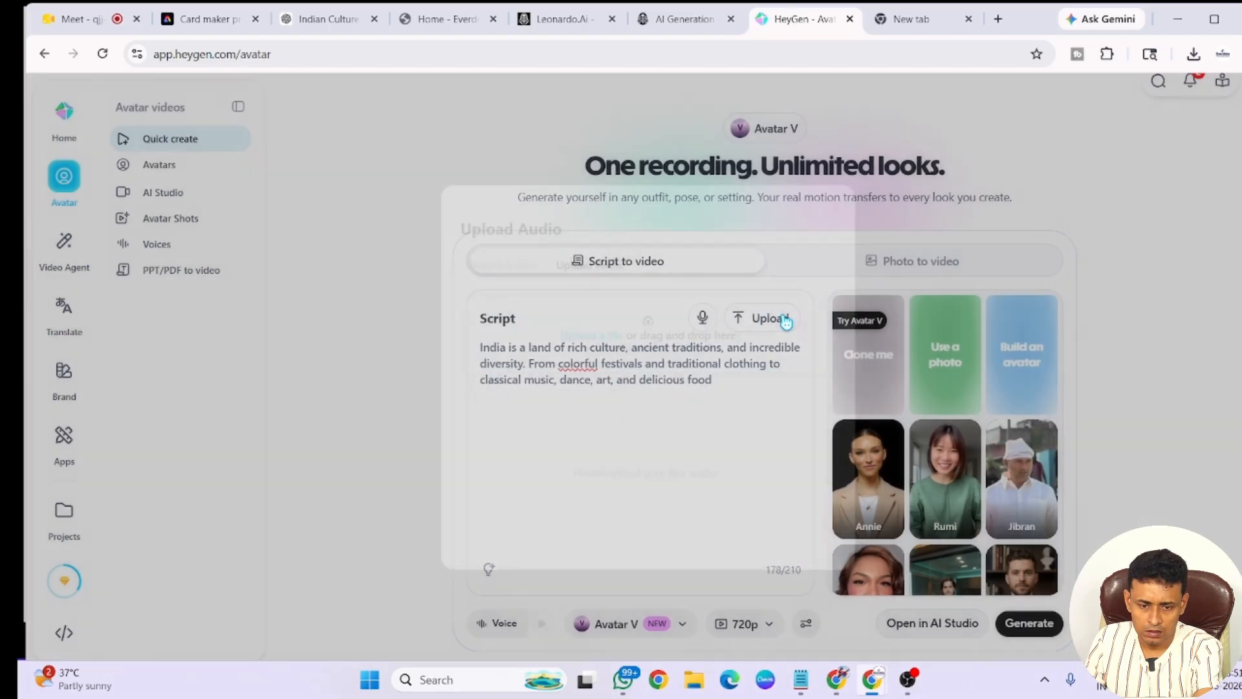
pyautogui.click(694, 342)
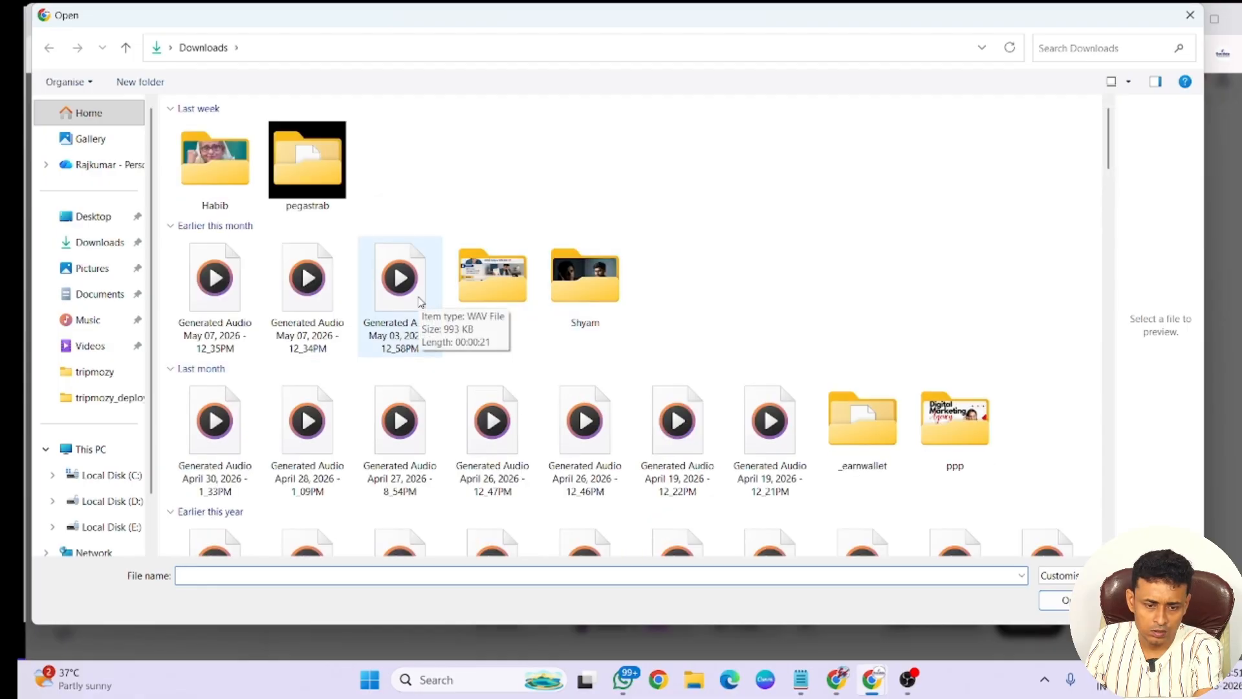
pyautogui.click(421, 301)
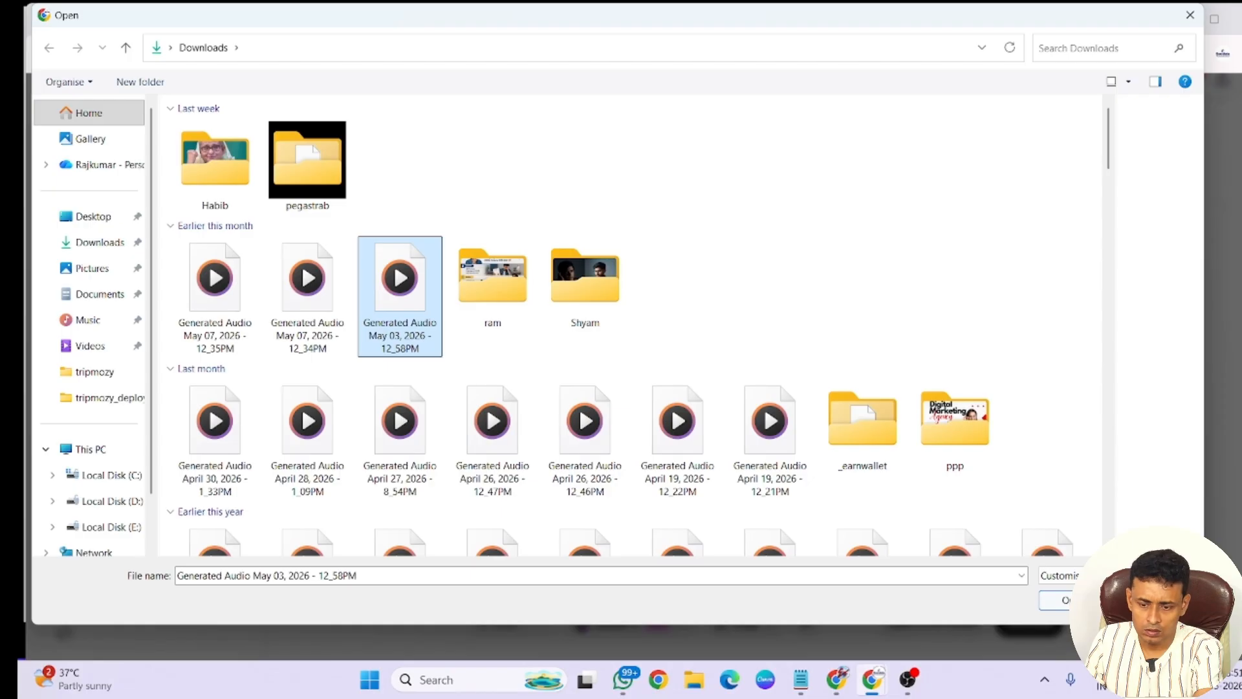
pyautogui.click(1051, 600)
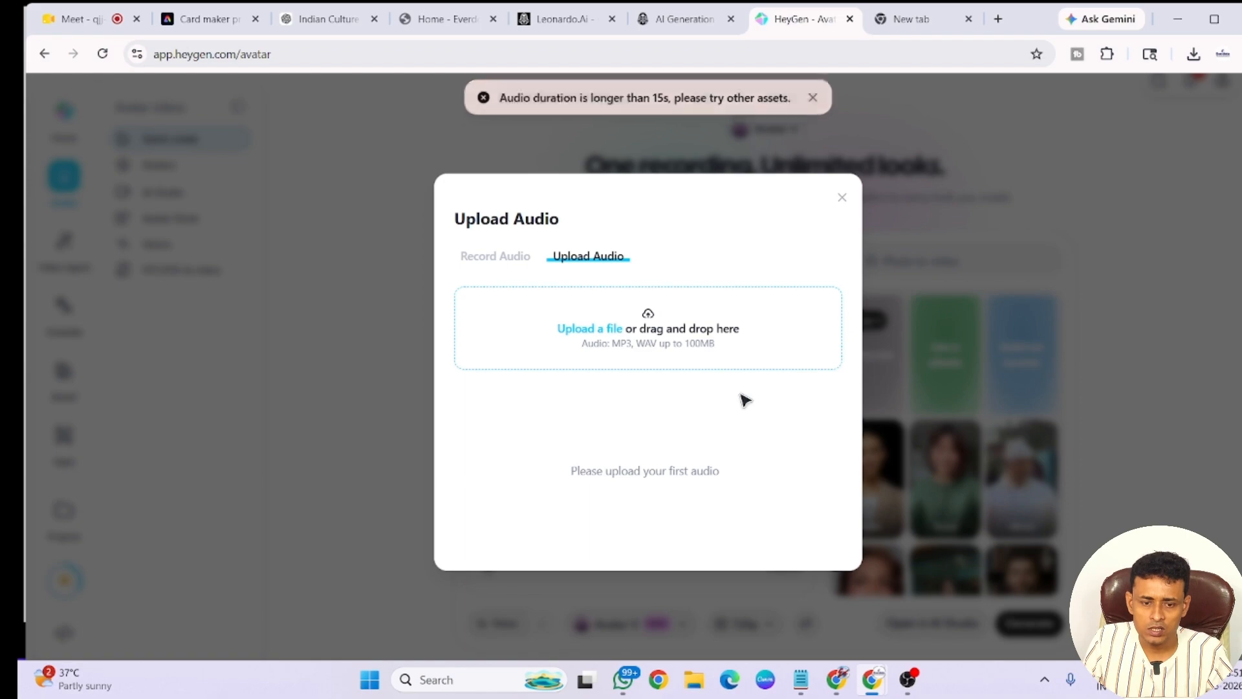
pyautogui.click(845, 201)
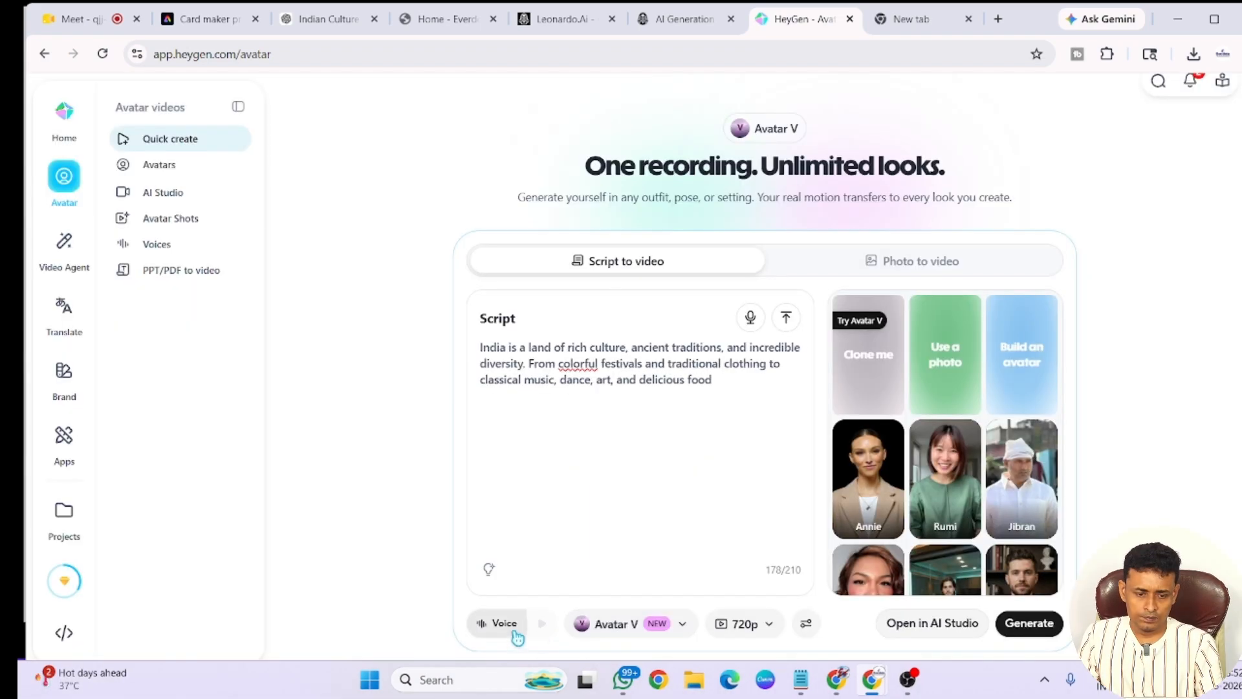
# Choose the Archer voice from the HeyGen library and generate the photo-to-video clip from the uploaded portrait.
pyautogui.click(513, 626)
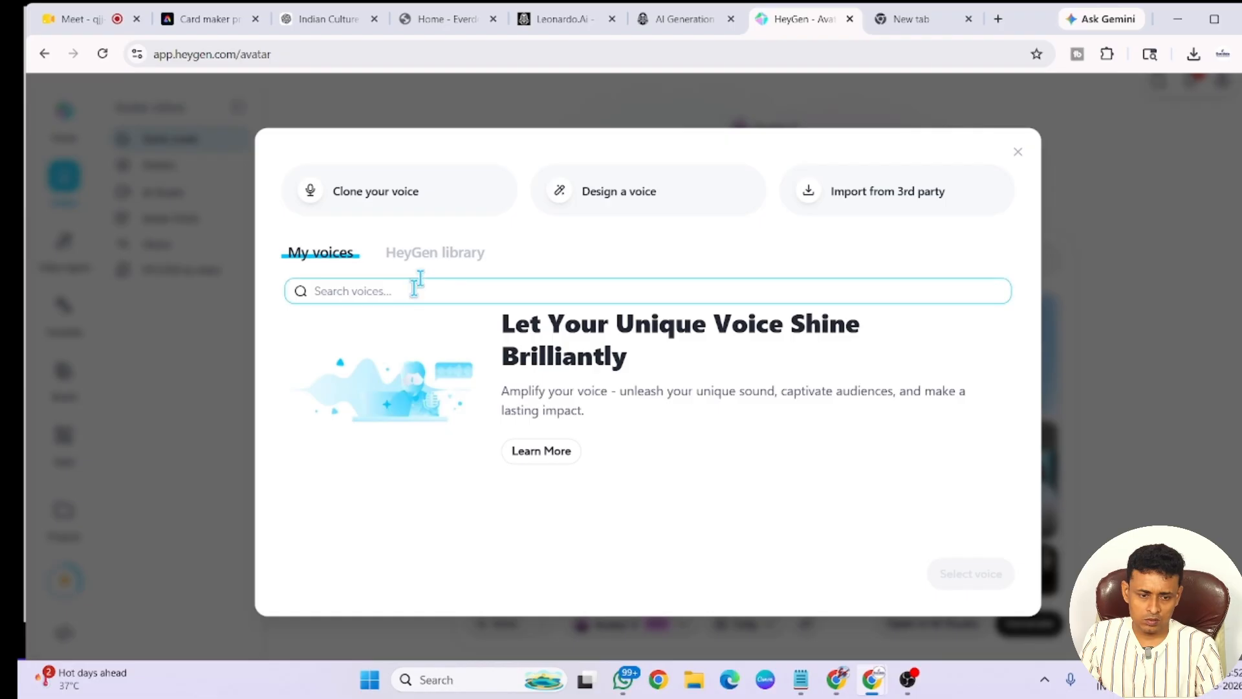
pyautogui.click(436, 266)
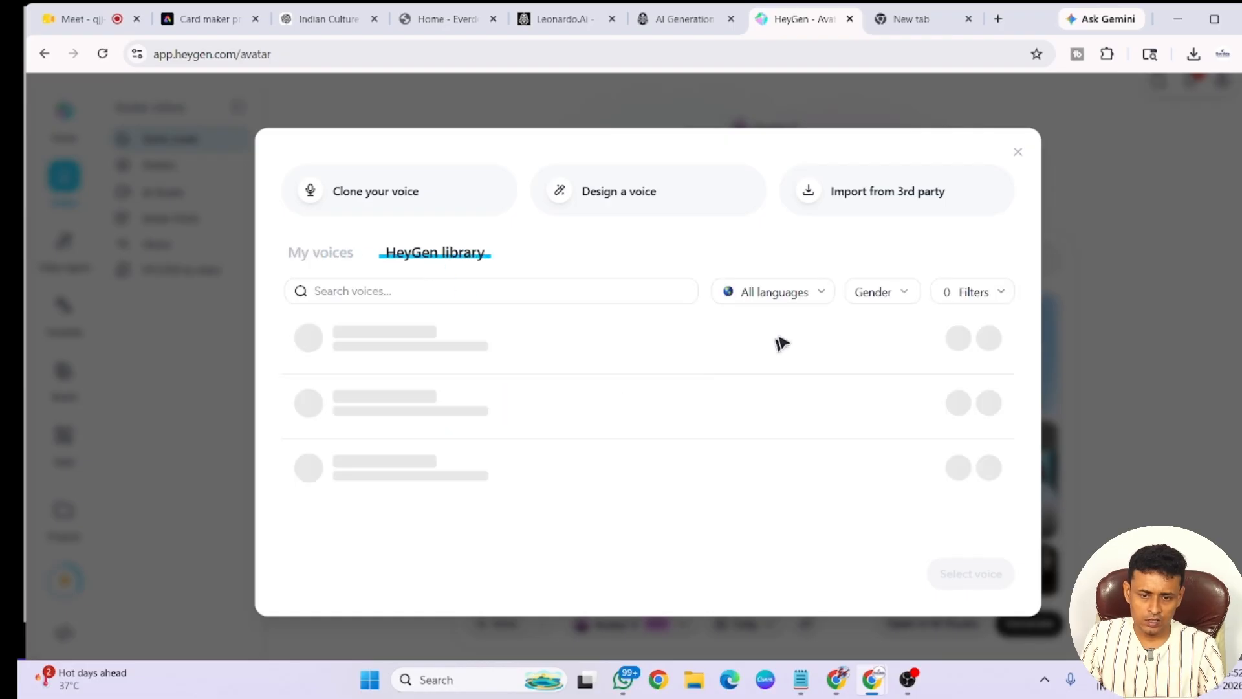
pyautogui.click(309, 452)
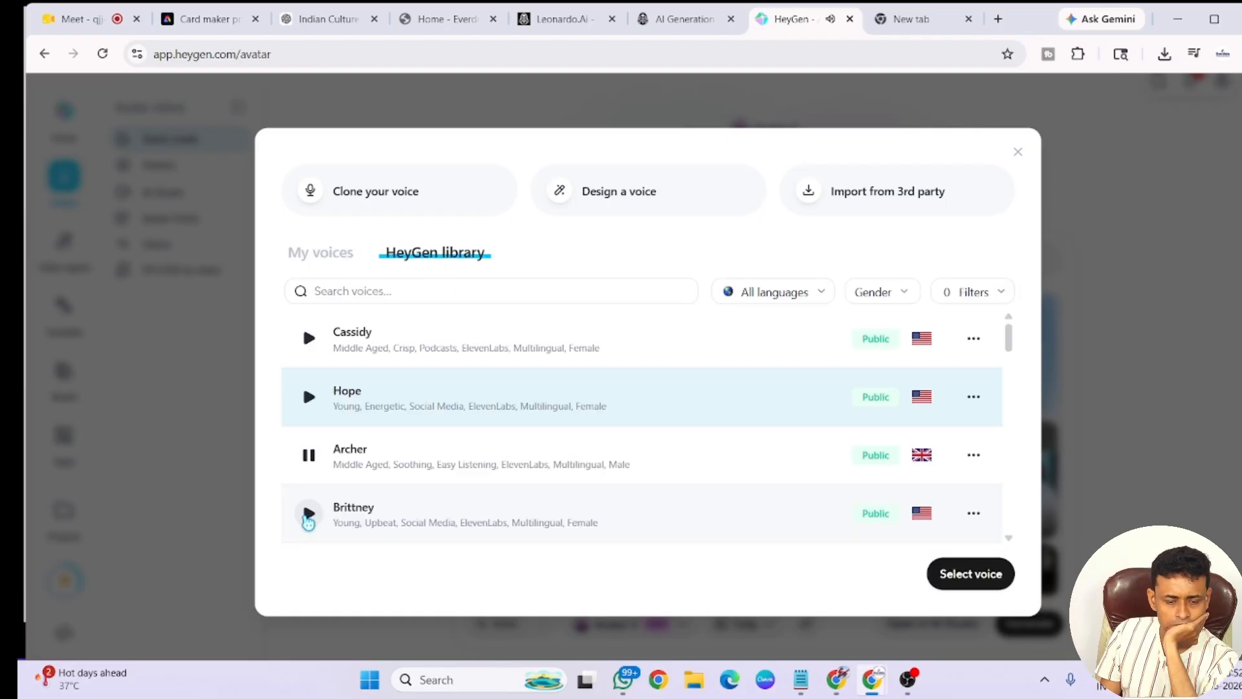
pyautogui.click(397, 474)
pyautogui.scroll(-1, 399, 474)
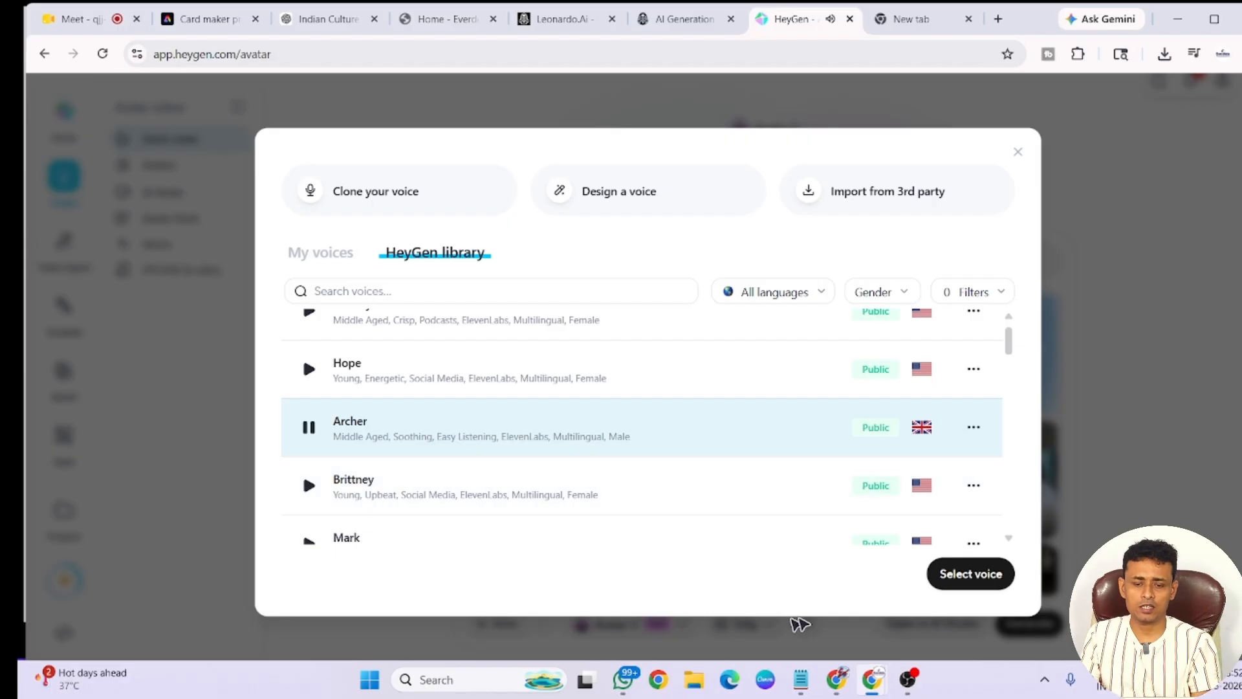
pyautogui.click(972, 574)
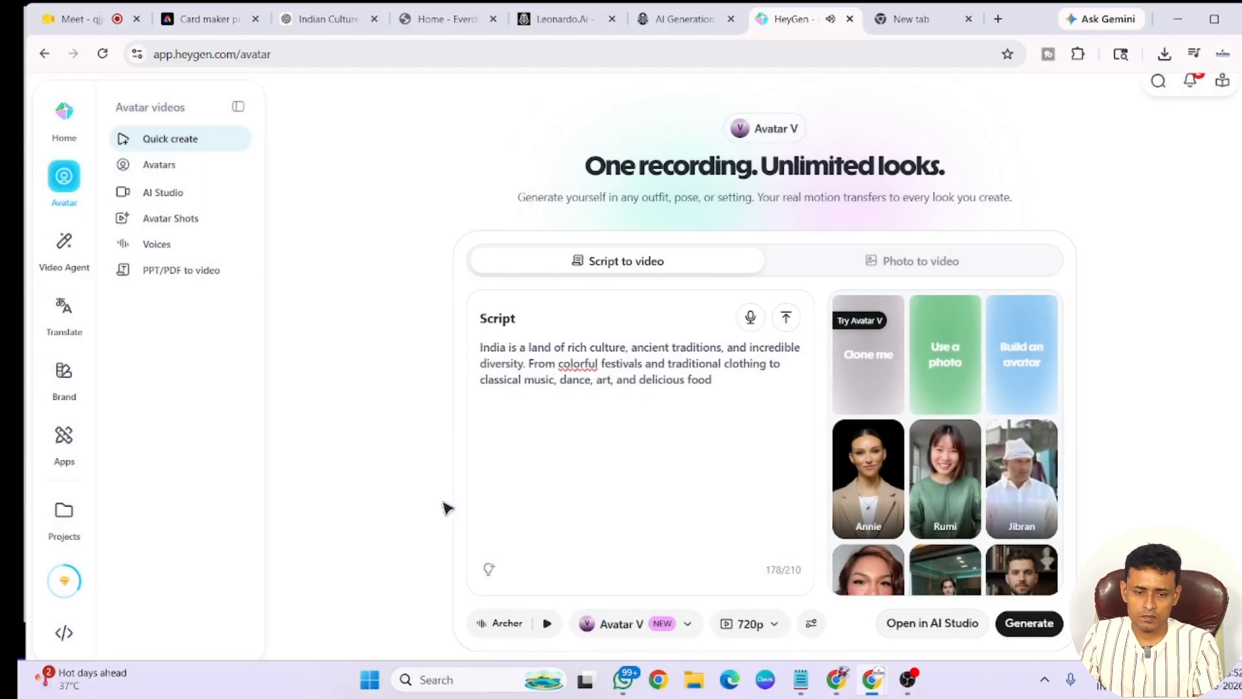
pyautogui.click(890, 258)
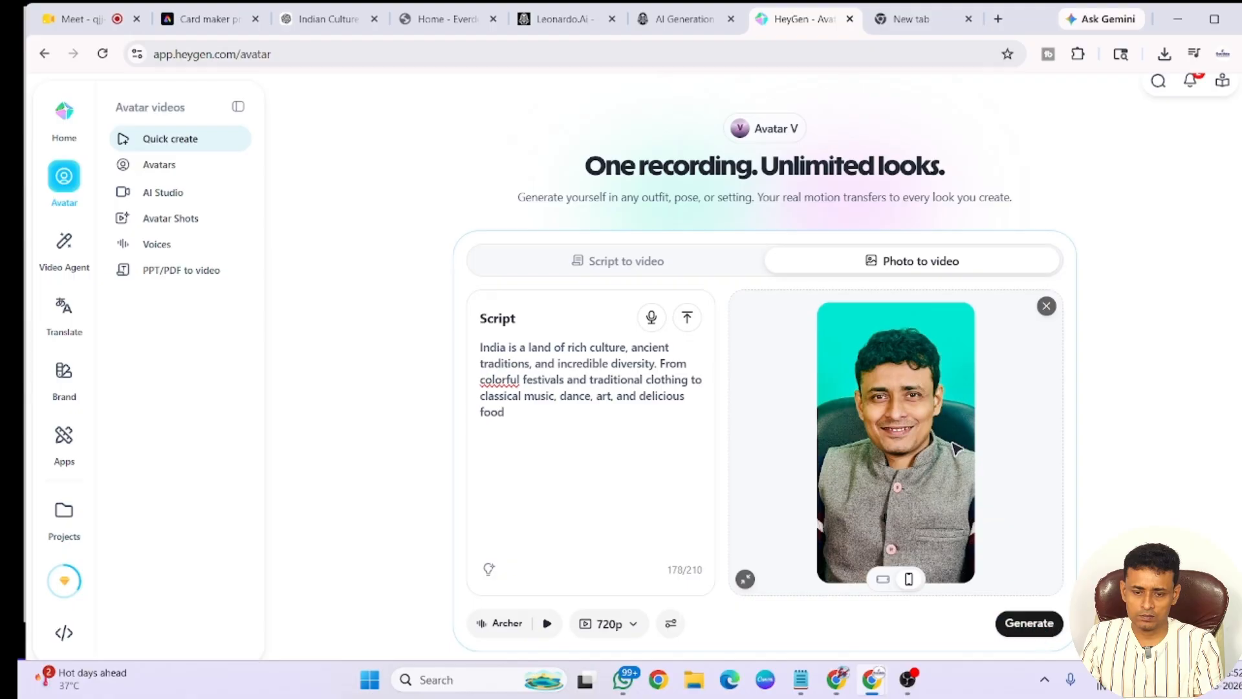
pyautogui.click(1035, 631)
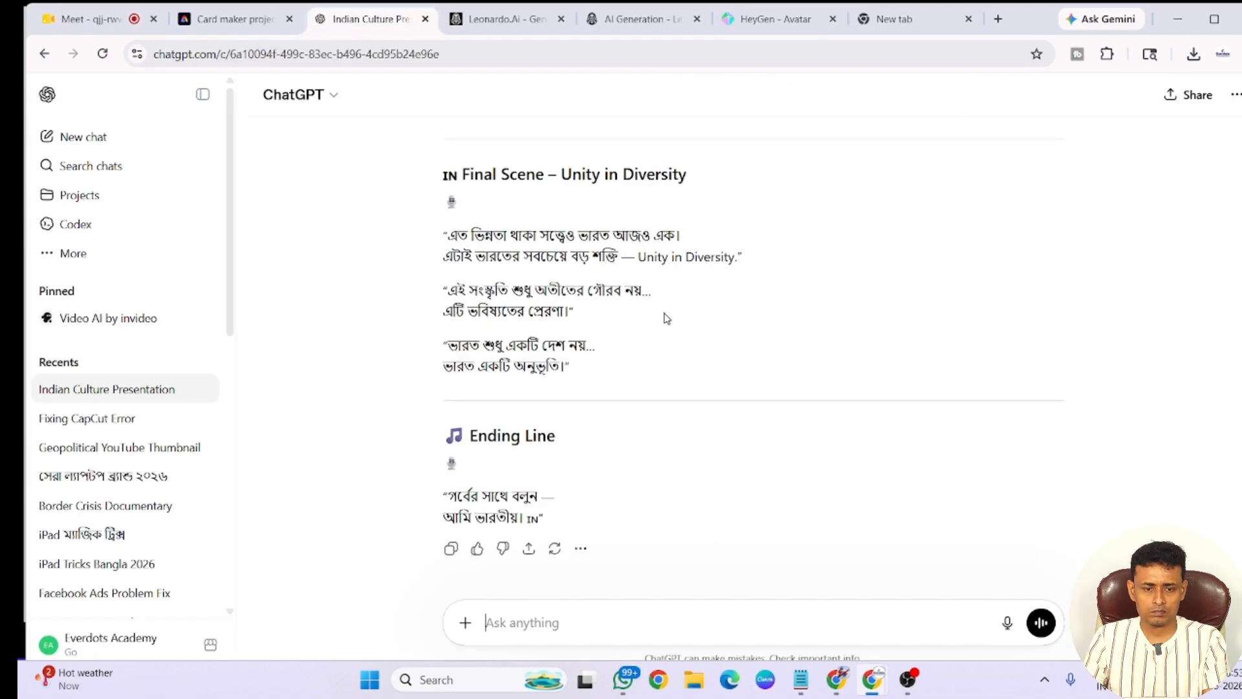
# In ChatGPT, look at the Bengali script and the Video AI by invideo GPT, and return to the Indian Culture Presentation conversation.
pyautogui.scroll(10, 665, 319)
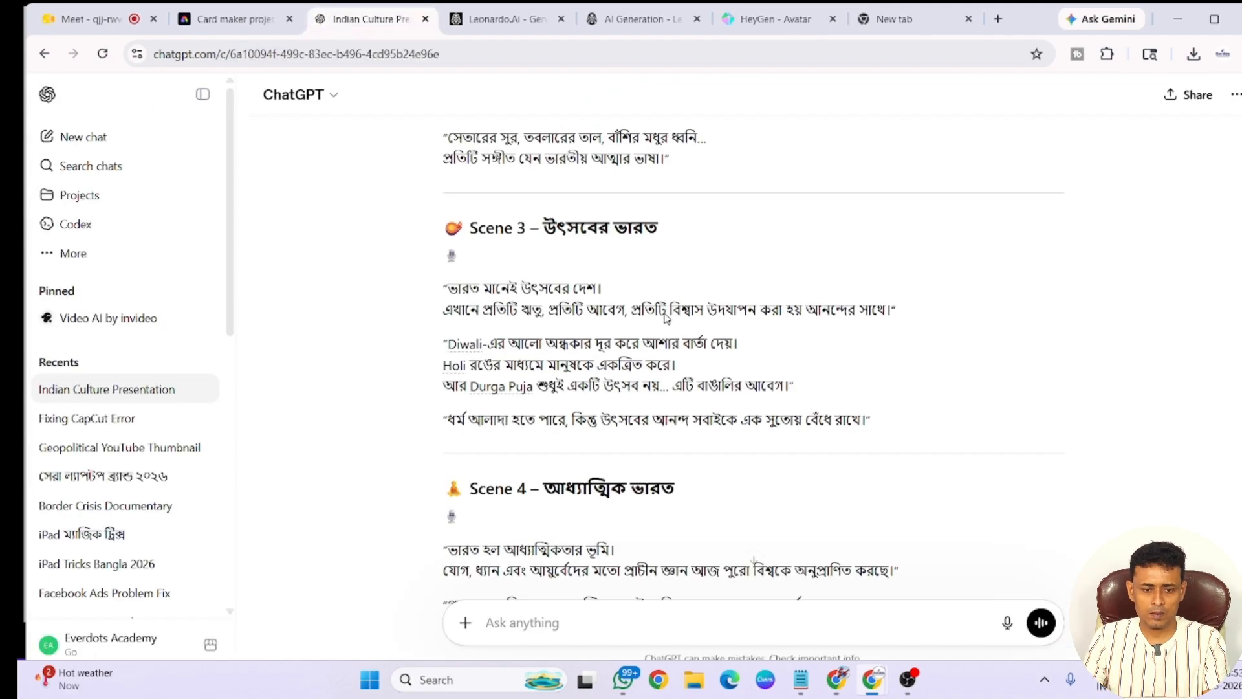
pyautogui.click(106, 323)
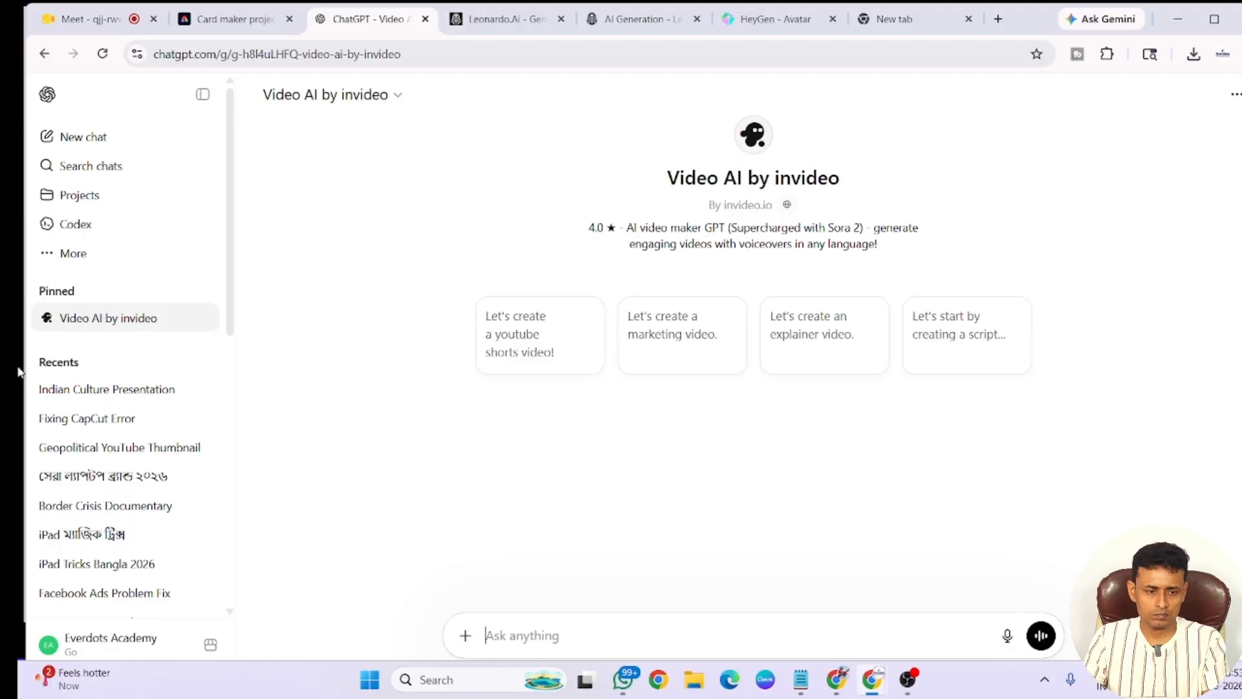
pyautogui.click(92, 396)
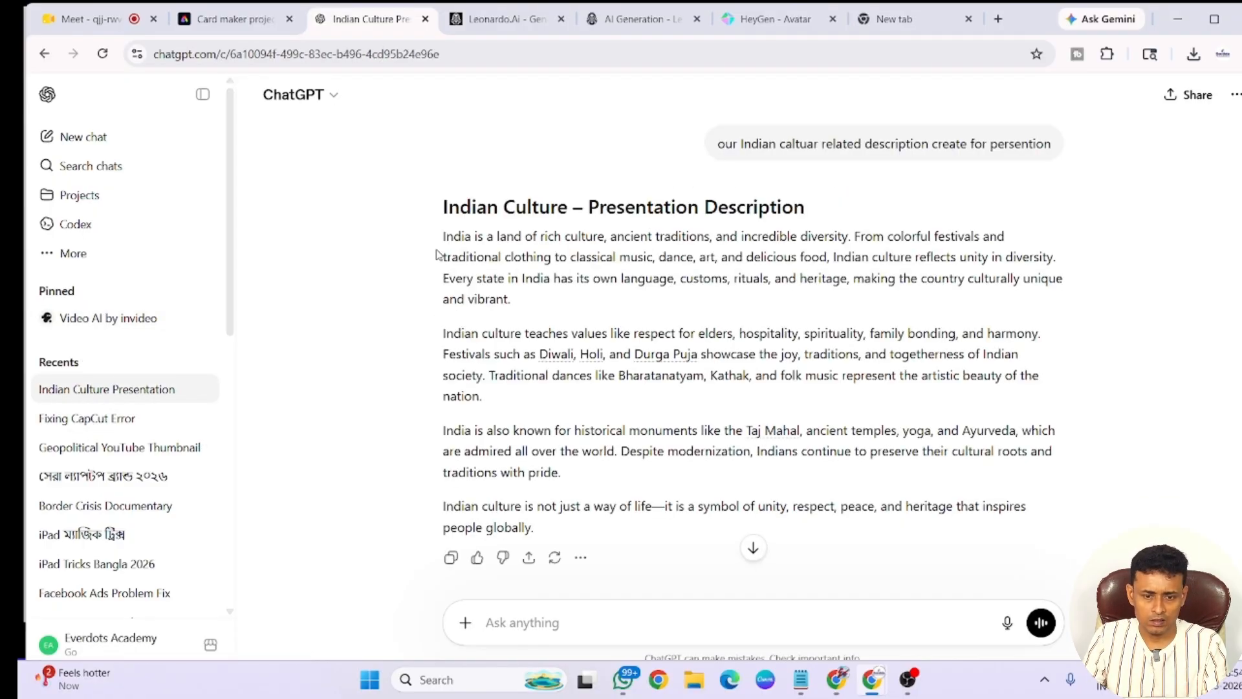
# Copy the English description from "India is a land" through "classical music" and paste it into HeyGen's empty photo-to-video script.
pyautogui.moveTo(443, 239); pyautogui.dragTo(652, 257)
pyautogui.hotkey('ctrl', 'c')
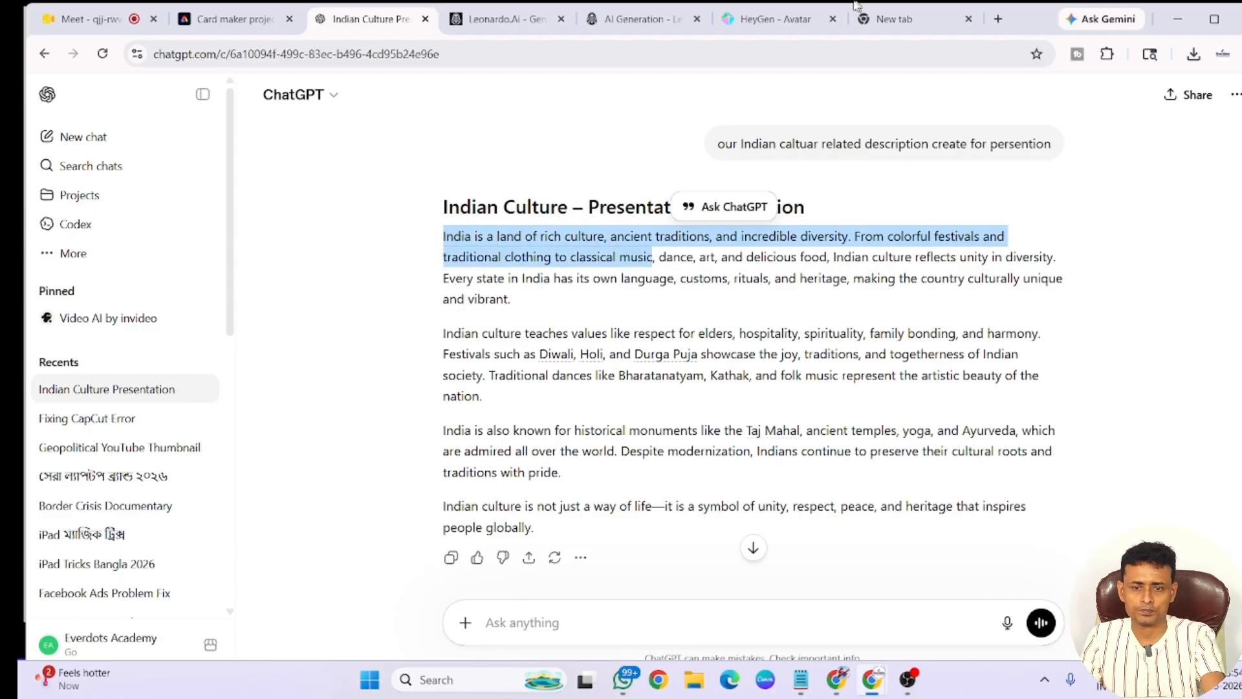
pyautogui.click(773, 19)
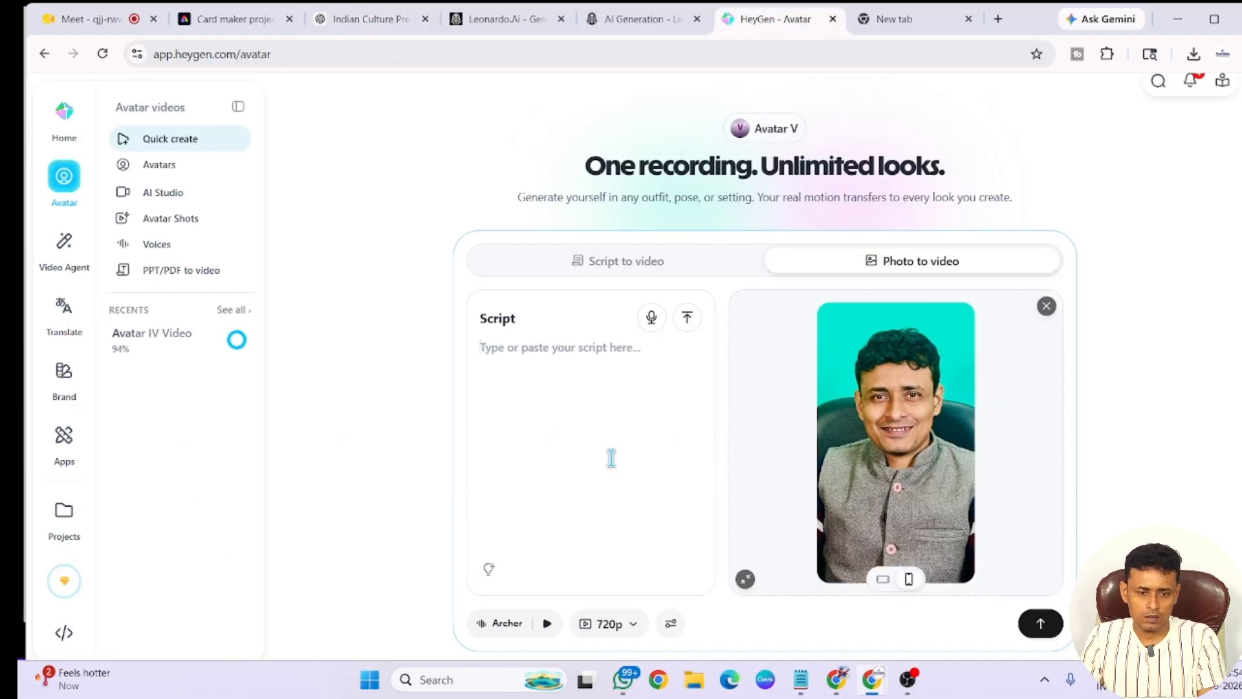
pyautogui.click(605, 419)
pyautogui.hotkey('ctrl', 'v')
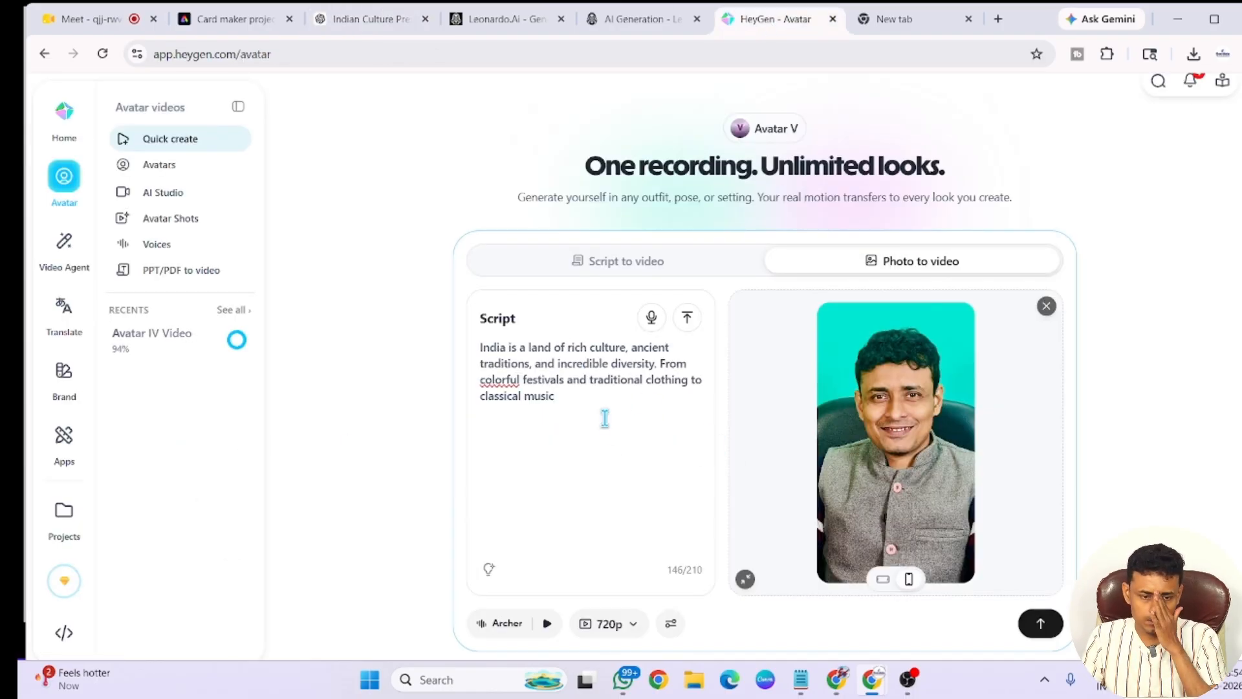
# Open the generated Avatar IV Video, check its playback speed options, and download the video at 720p.
pyautogui.click(171, 339)
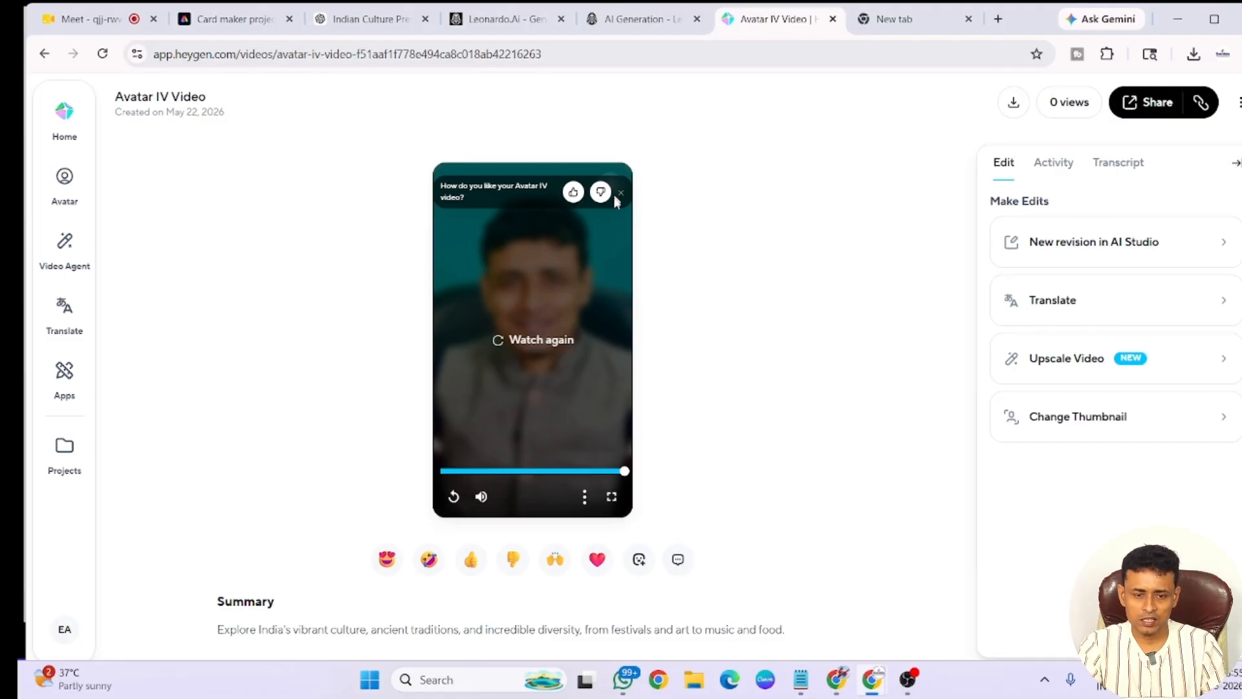
pyautogui.click(585, 497)
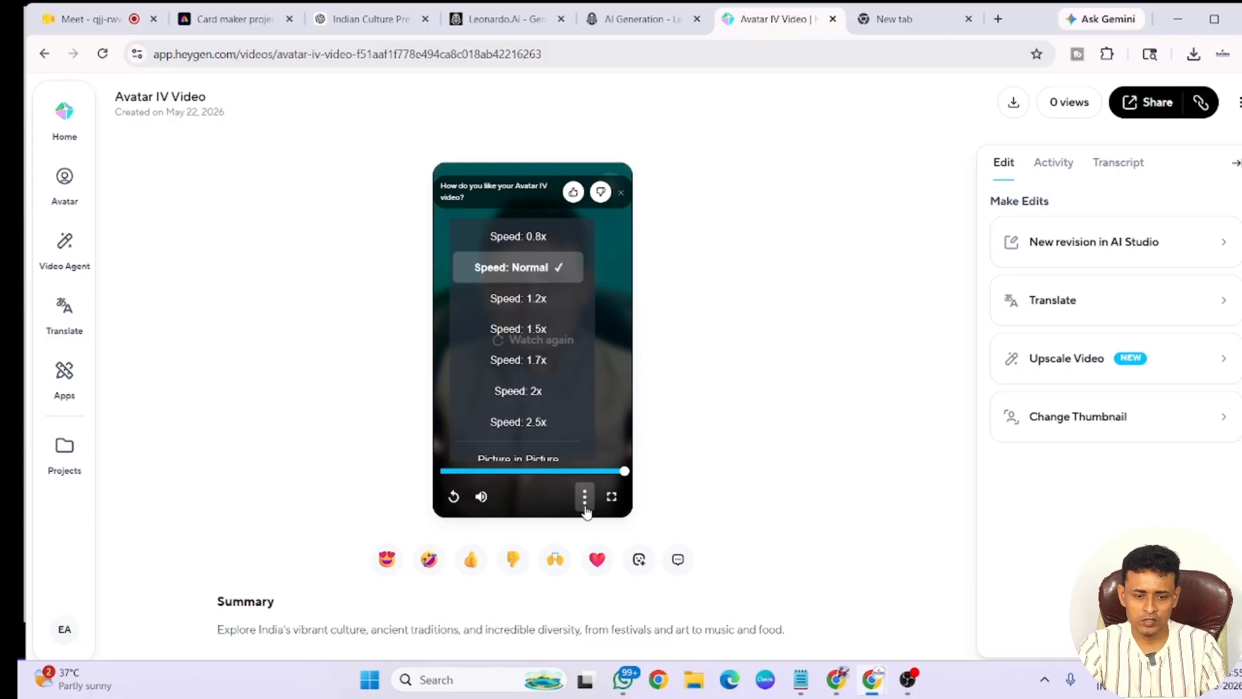
pyautogui.click(751, 396)
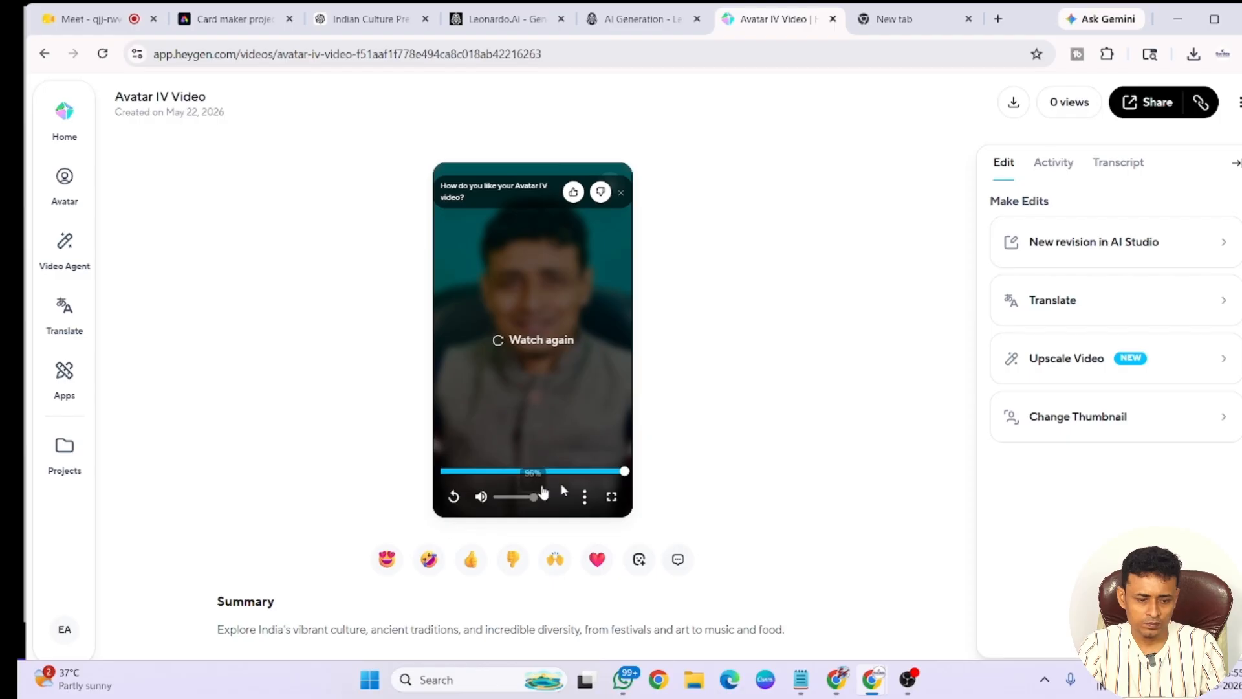
pyautogui.click(1012, 110)
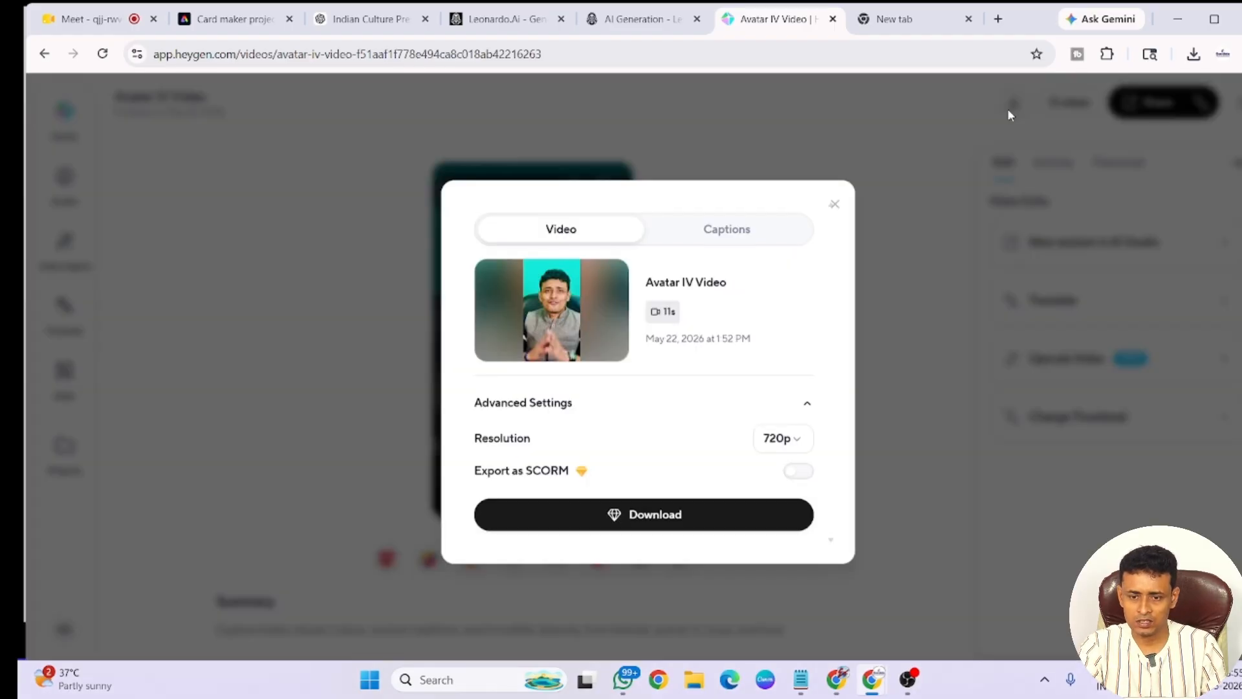
pyautogui.click(624, 512)
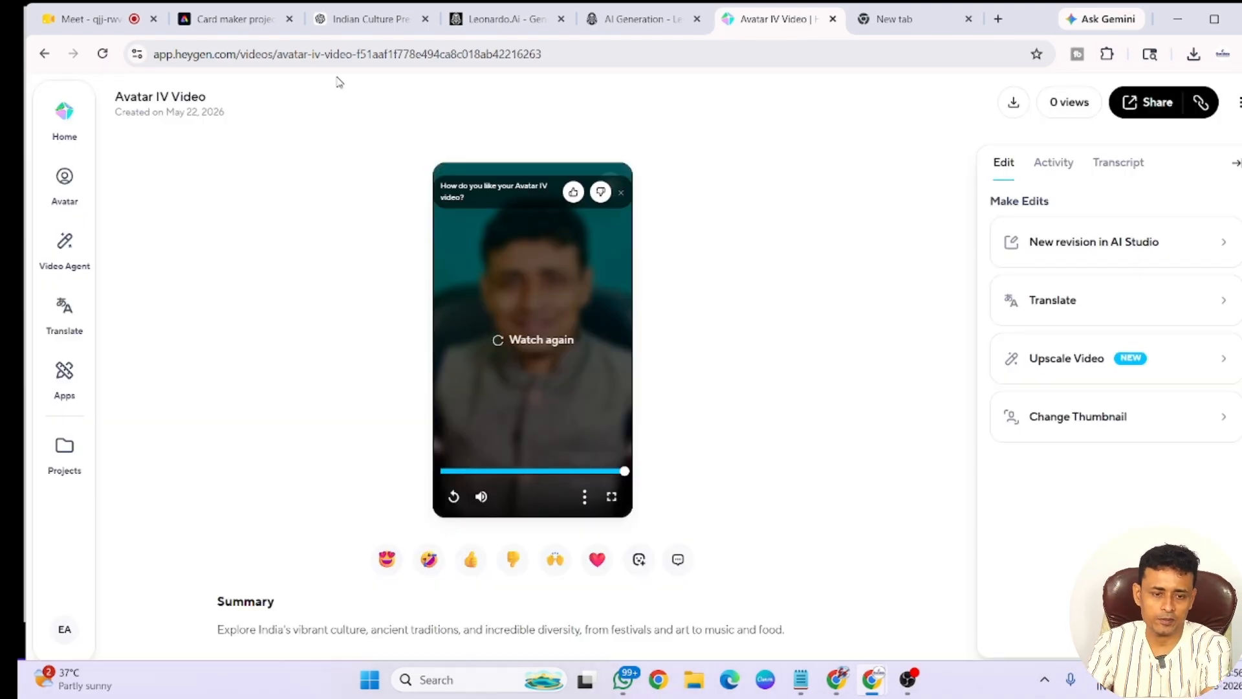
pyautogui.click(837, 680)
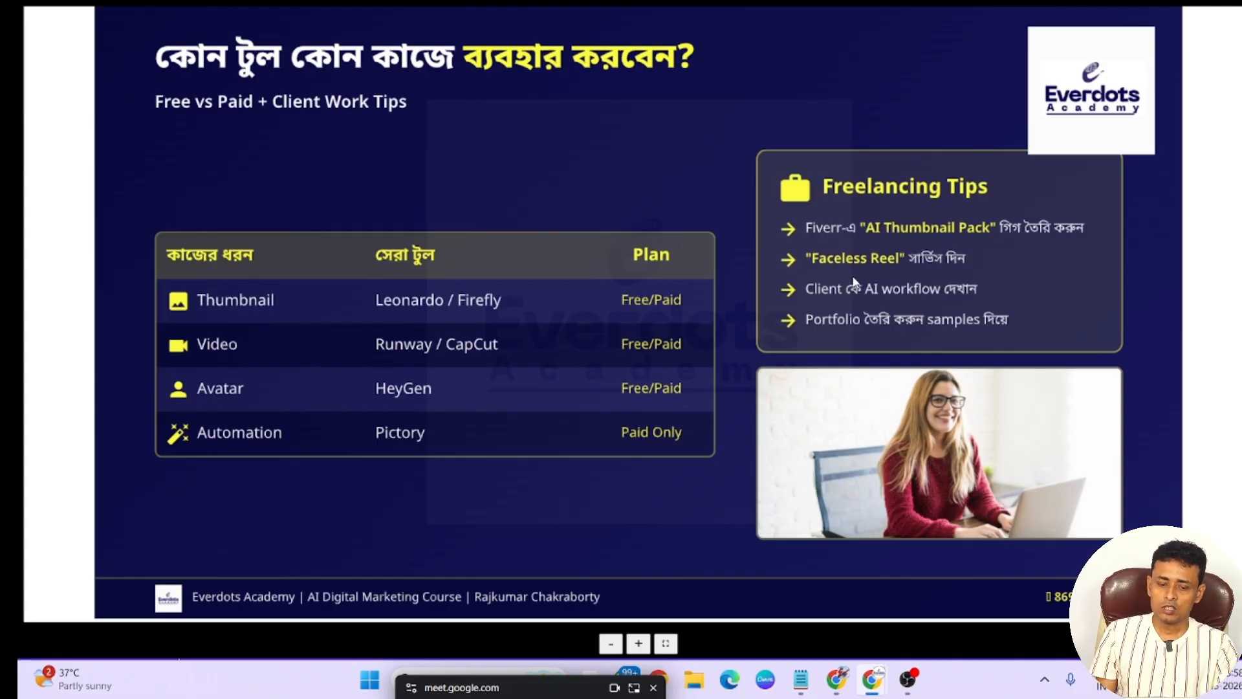
pyautogui.click(820, 446)
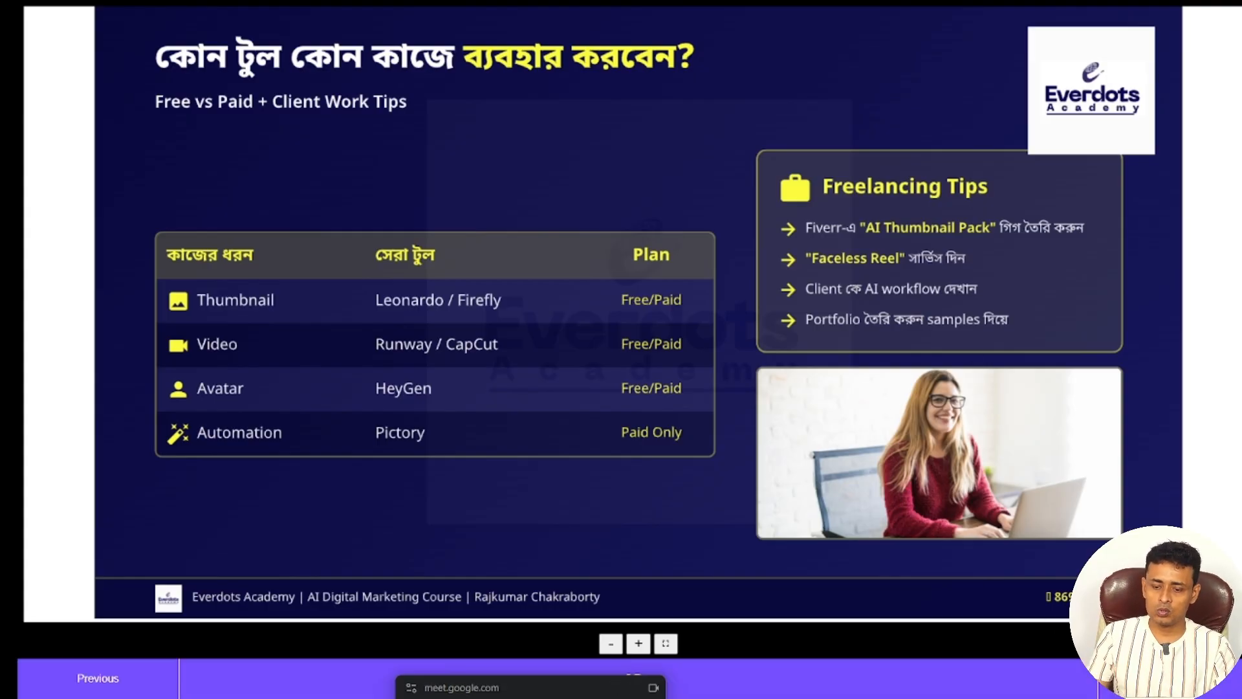